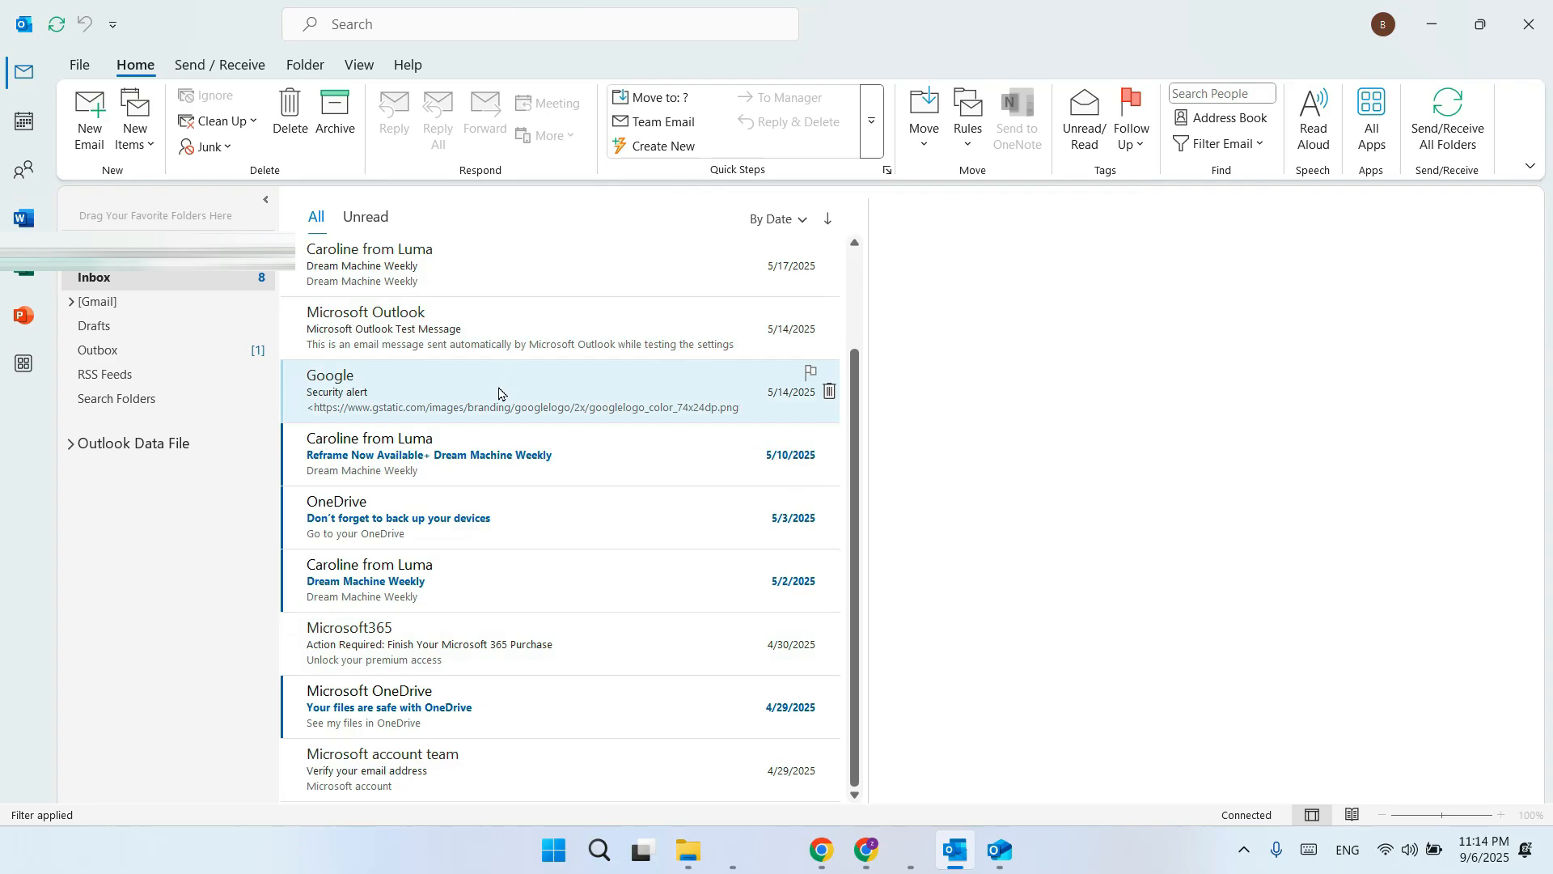
scroll(498, 396, down, 1)
scroll(498, 396, up, 1)
scroll(499, 395, down, 1)
scroll(499, 398, up, 1)
scroll(498, 398, down, 1)
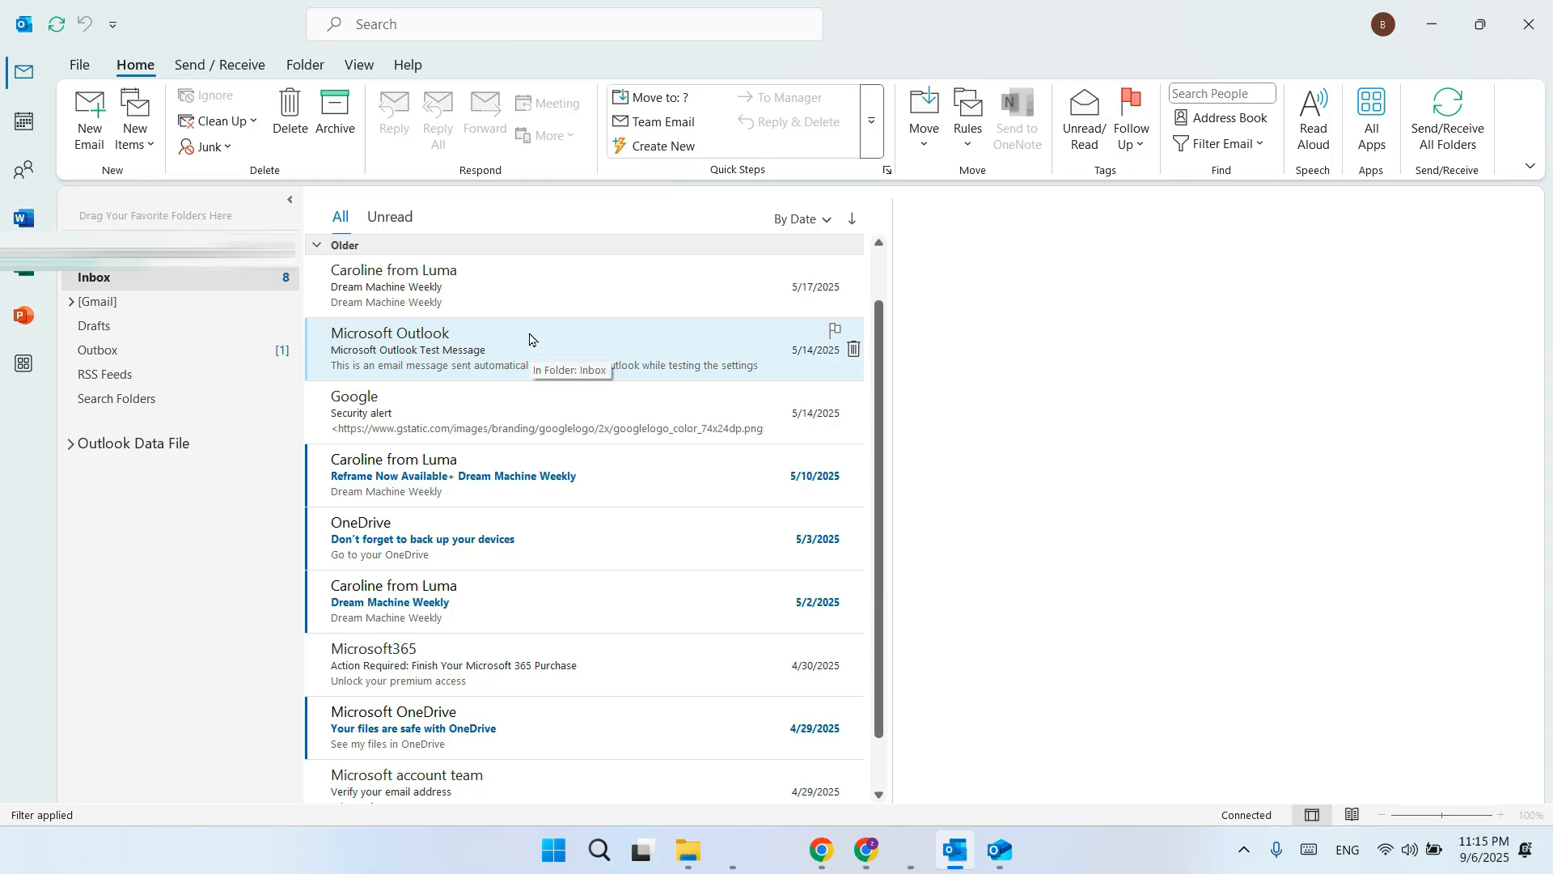
click(108, 326)
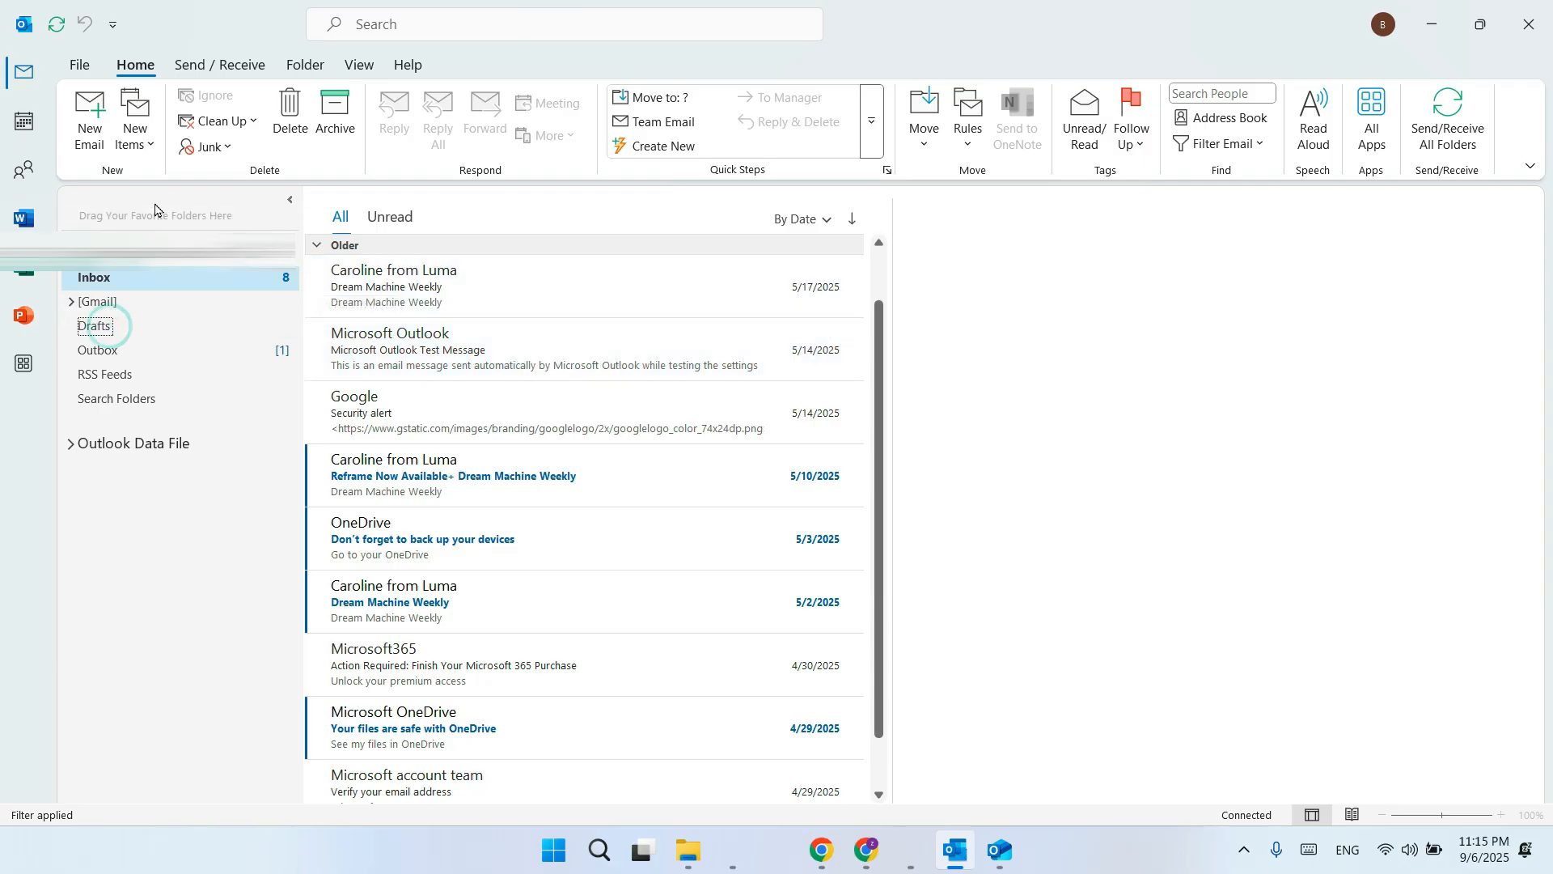
Open Advanced Find from the mailbox search tools.
click(563, 26)
click(843, 27)
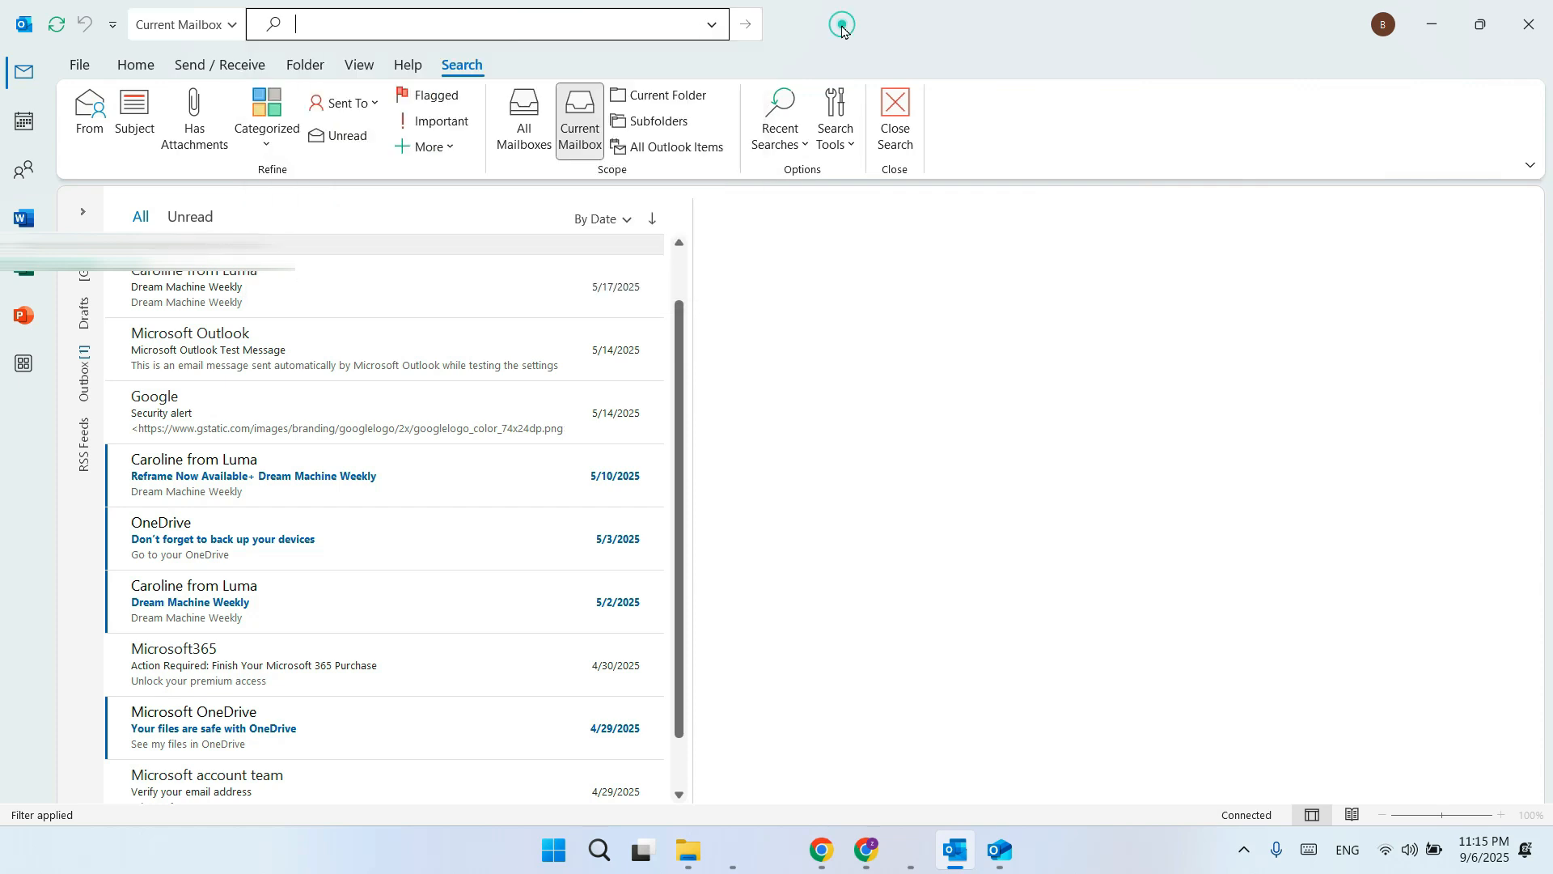
click(842, 146)
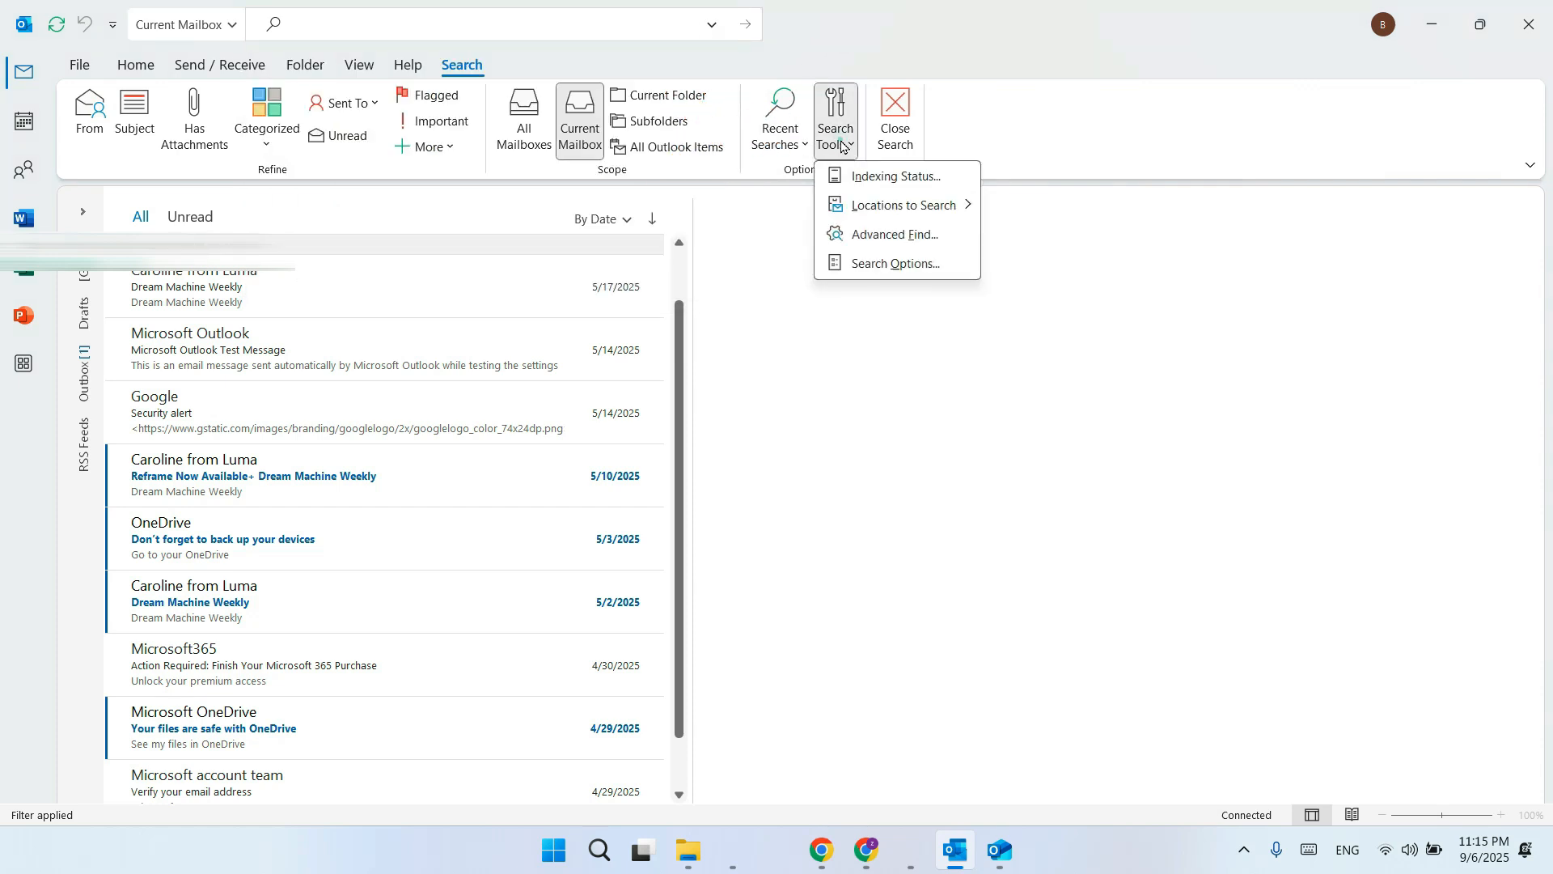
click(896, 237)
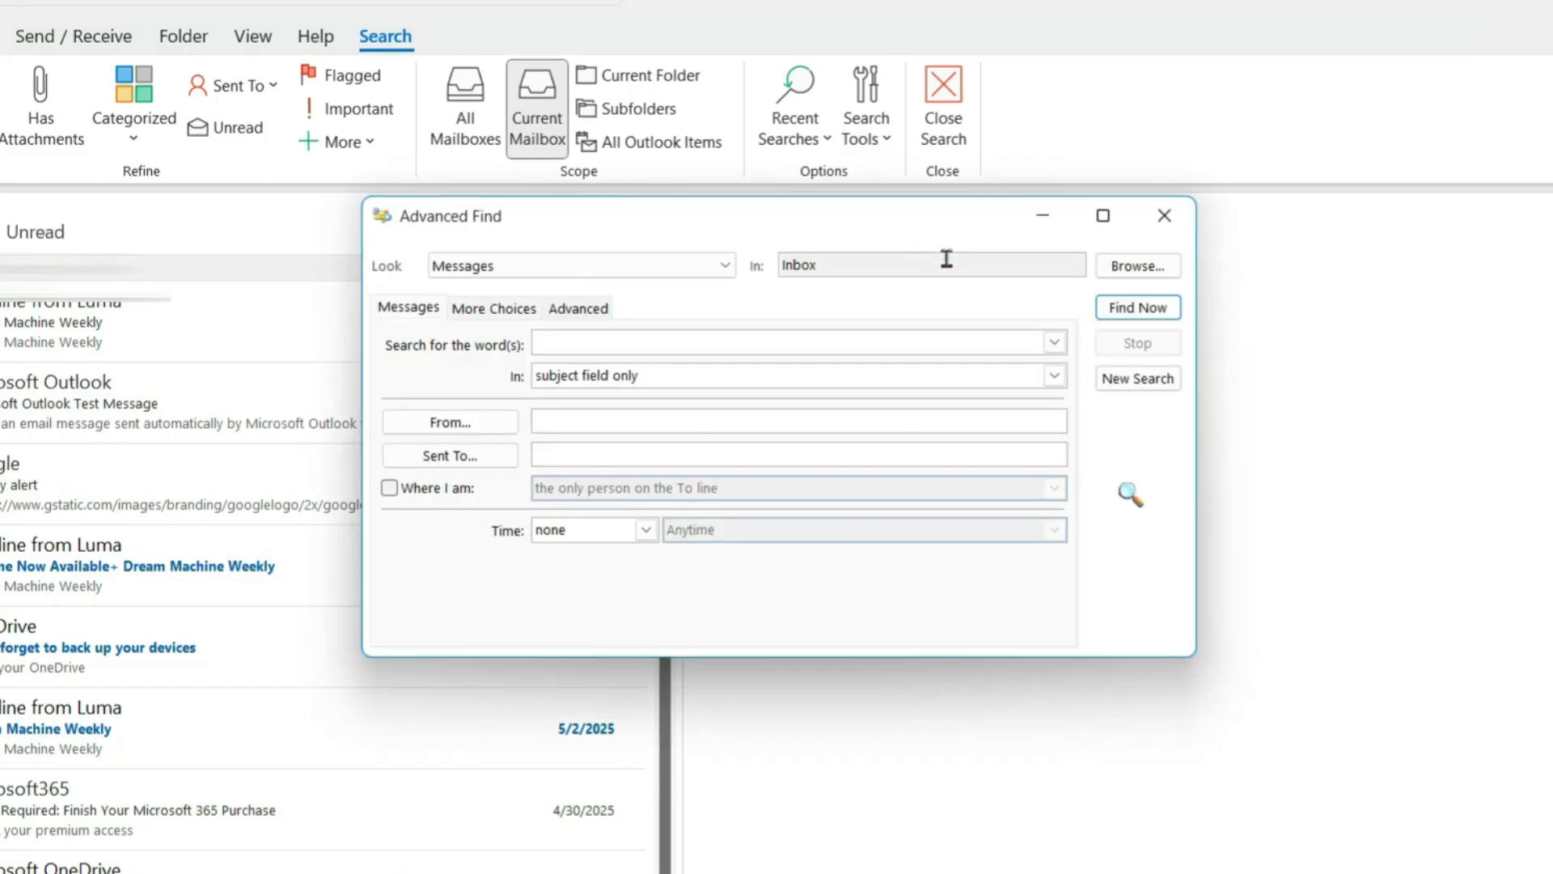
Add [Gmail], Calendar, Contacts, Drafts, Journal, Notes and Outbox to the Inbox as folders covered by the advanced search.
click(1120, 266)
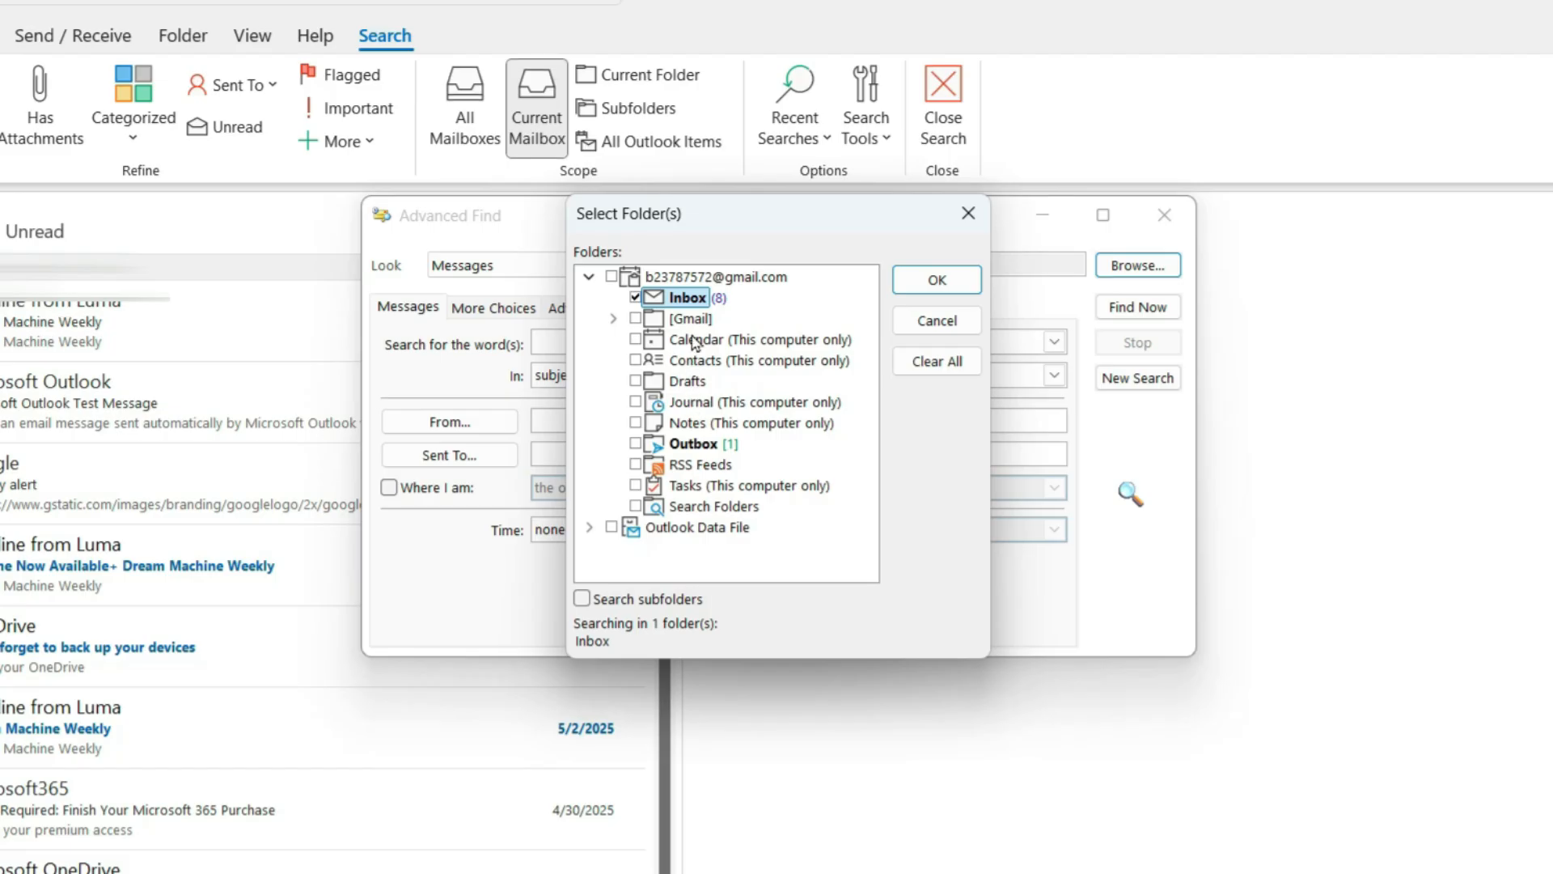
click(636, 319)
click(636, 339)
click(635, 360)
click(635, 381)
click(636, 402)
click(636, 422)
click(636, 444)
click(928, 283)
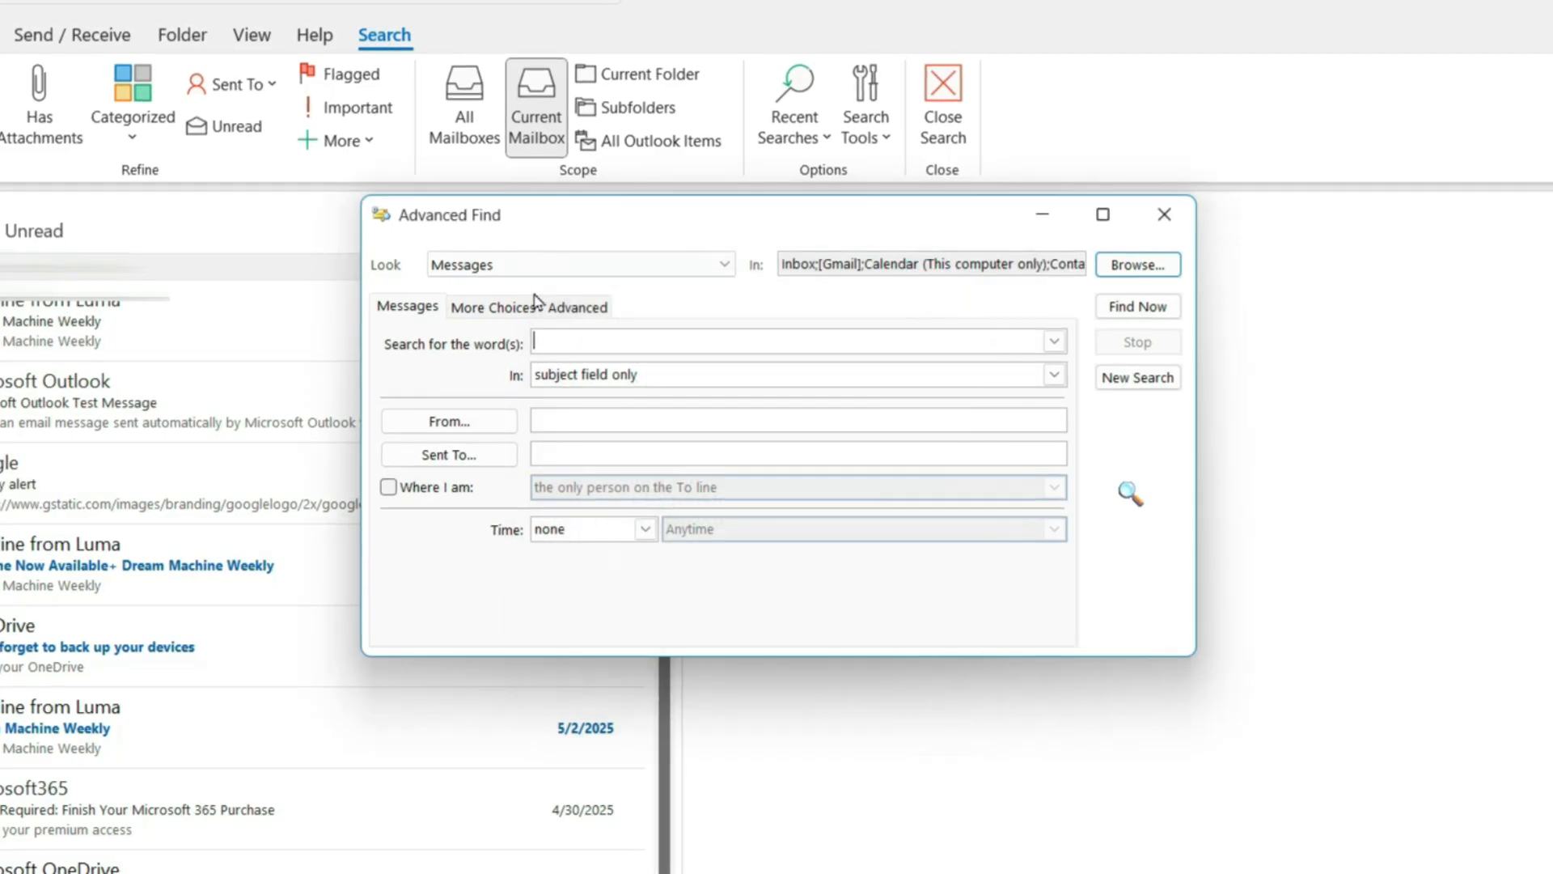
Add an advanced search criterion for messages Received on or before 01/03/2025.
click(577, 309)
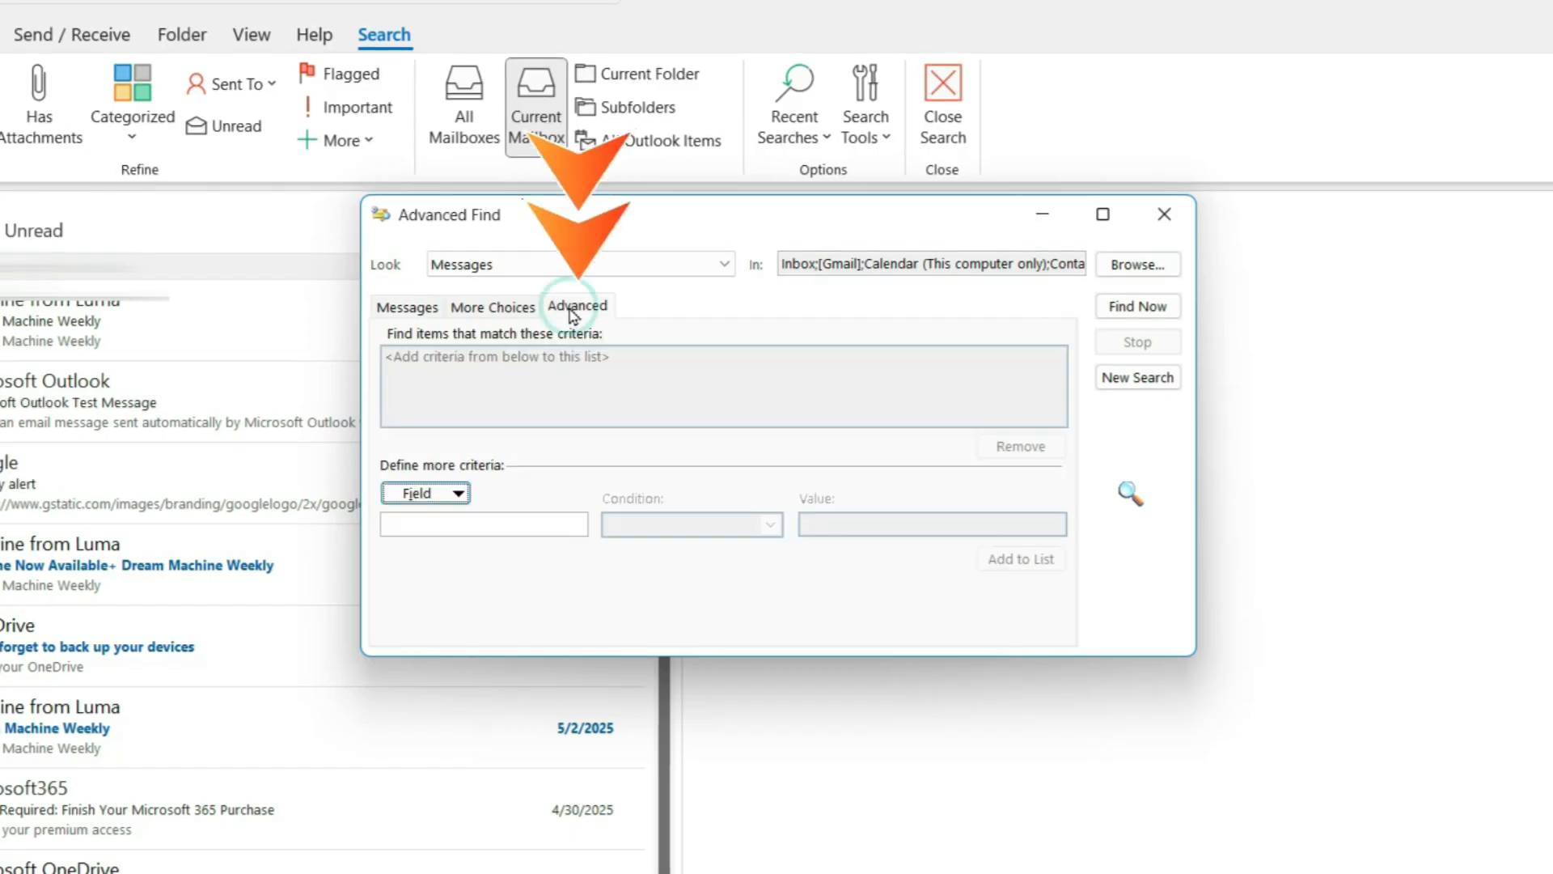
click(459, 495)
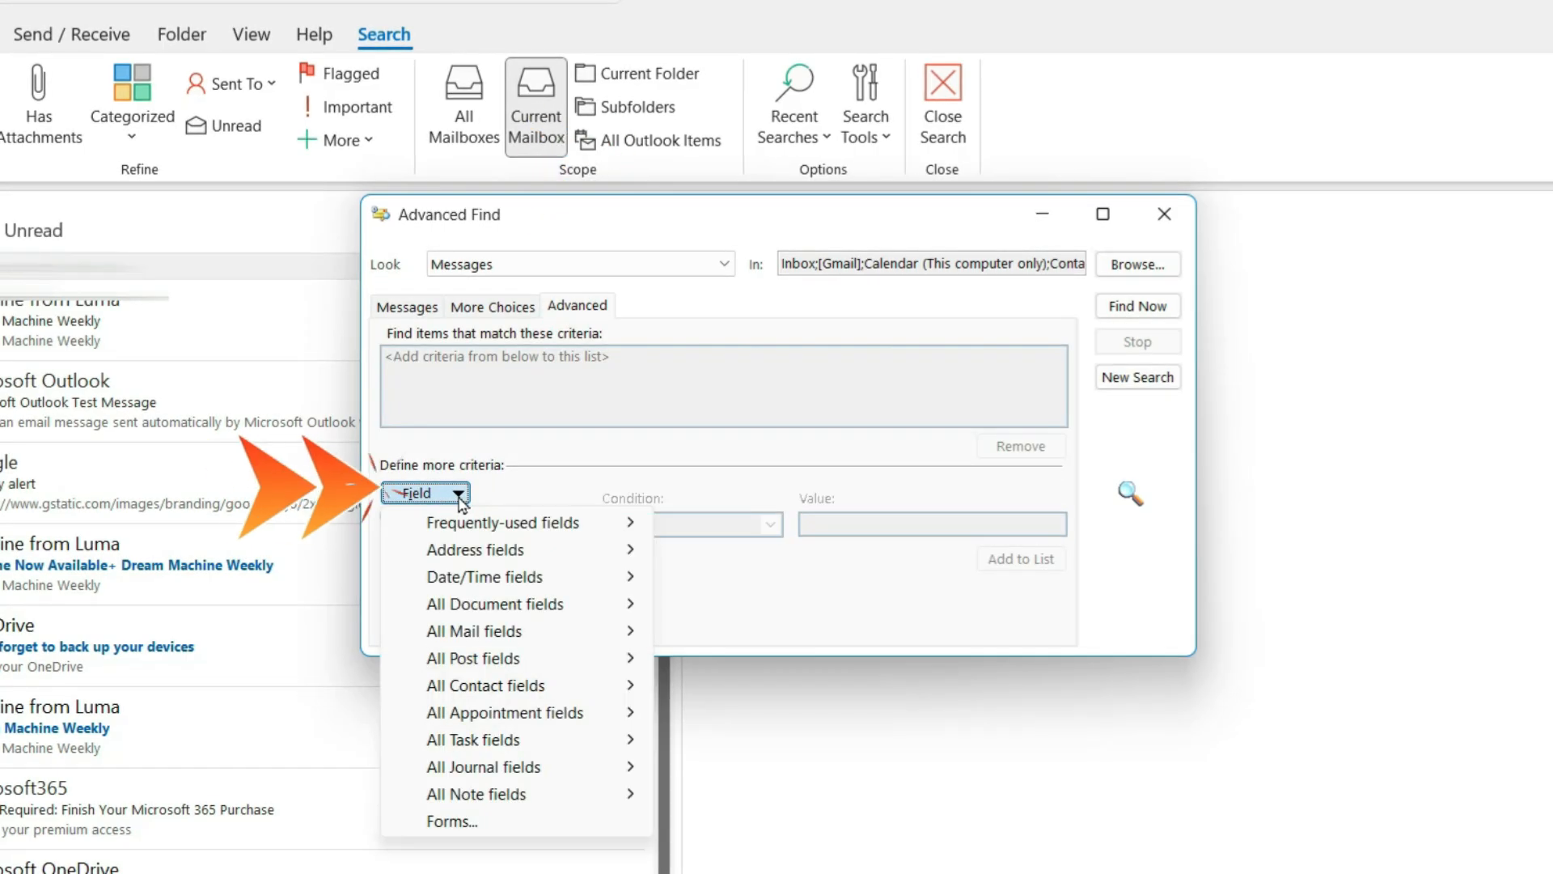
mouse_move(488, 584)
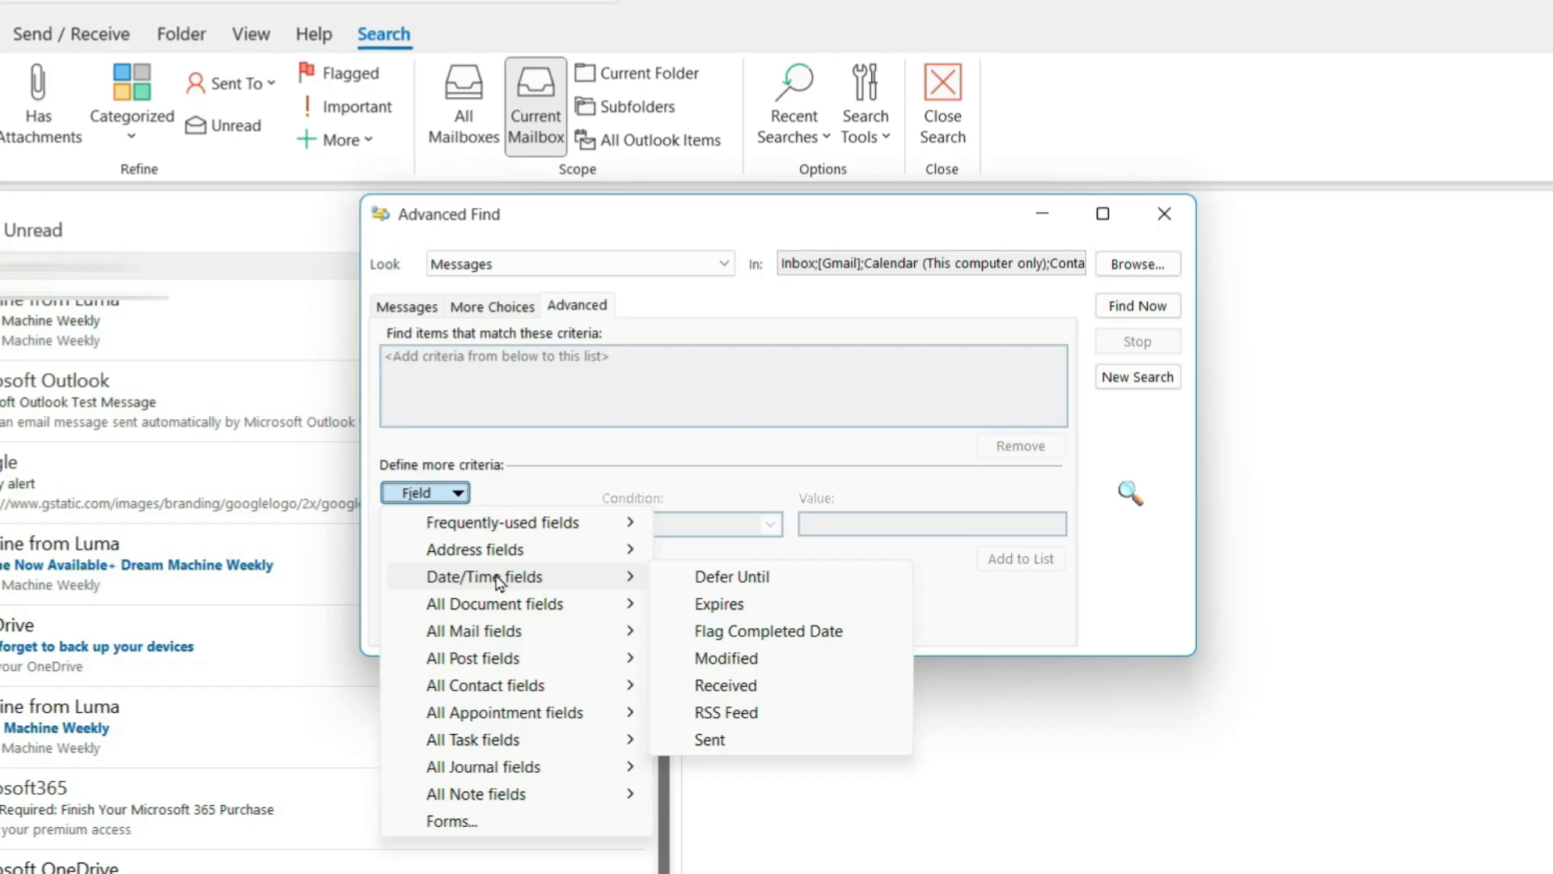
click(728, 685)
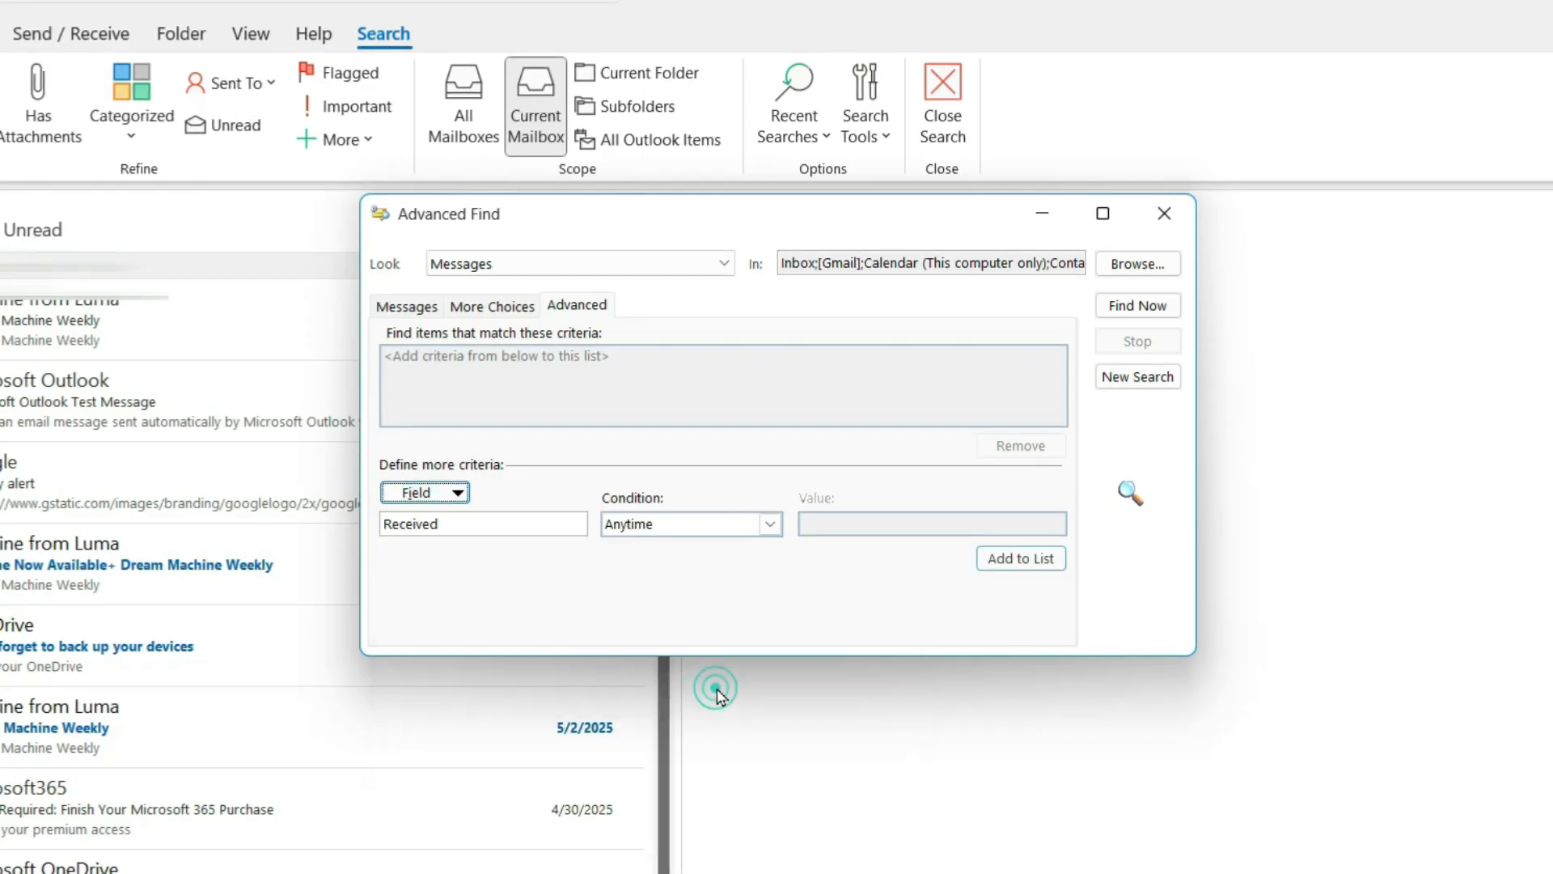
click(769, 524)
drag(771, 575, 771, 600)
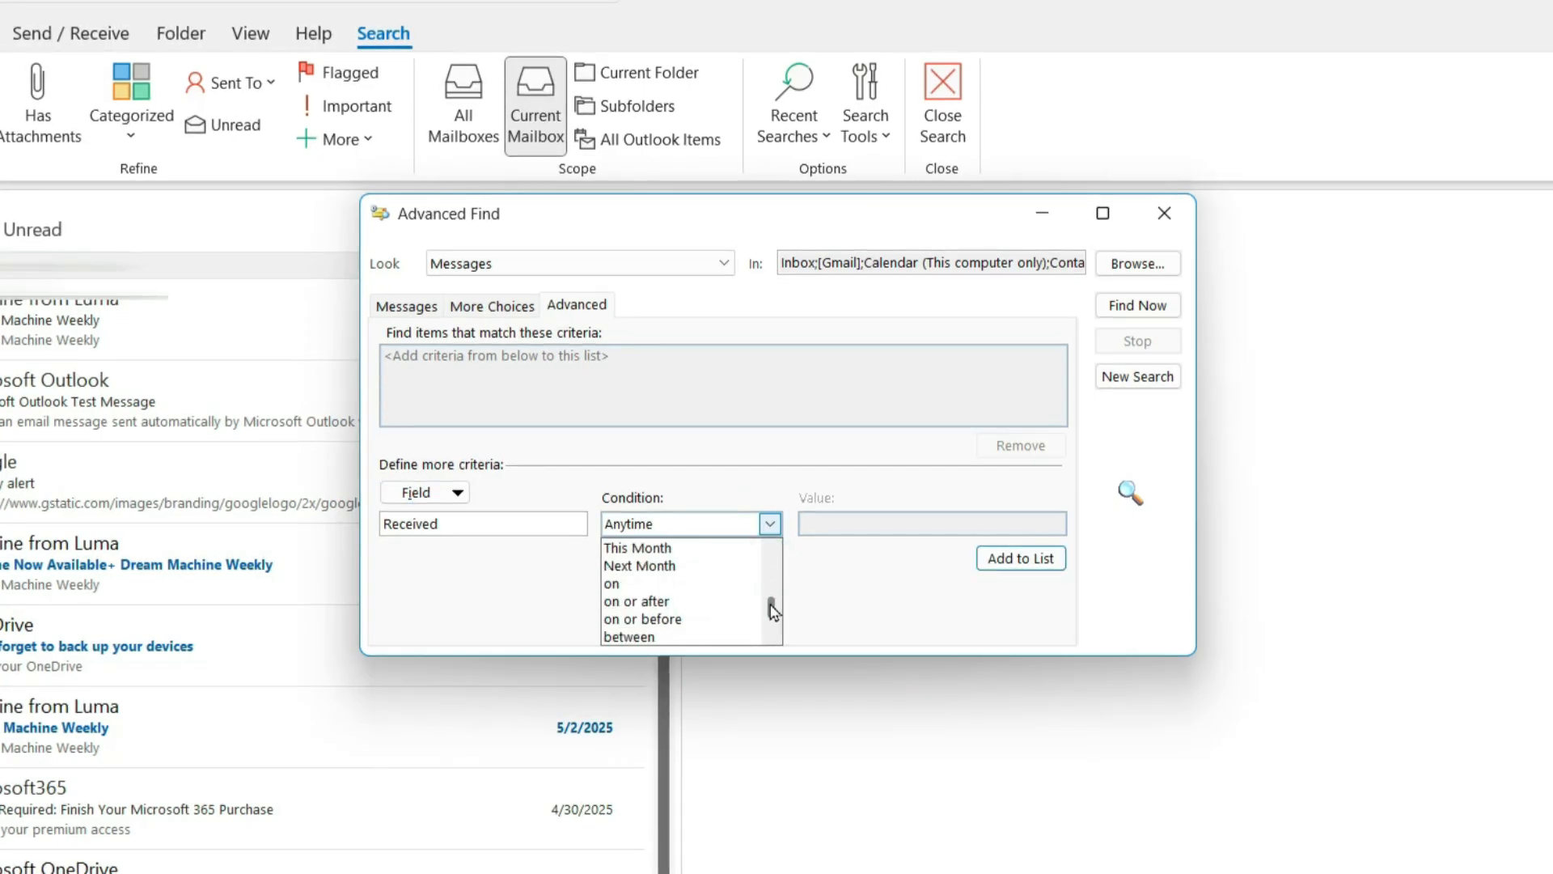
click(639, 618)
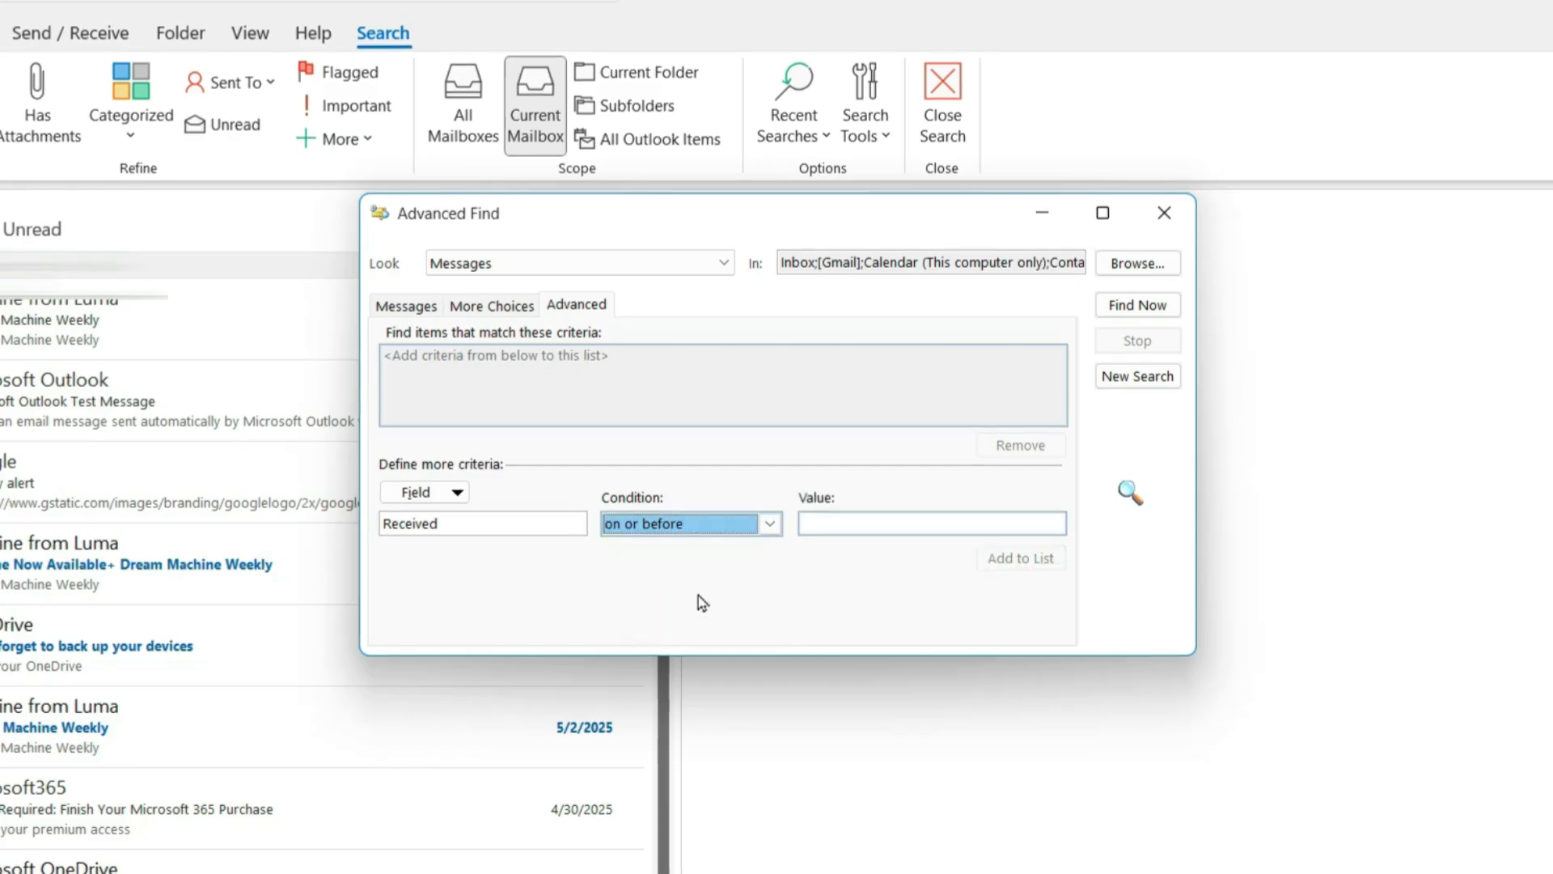
click(838, 525)
text(01/03/2025)
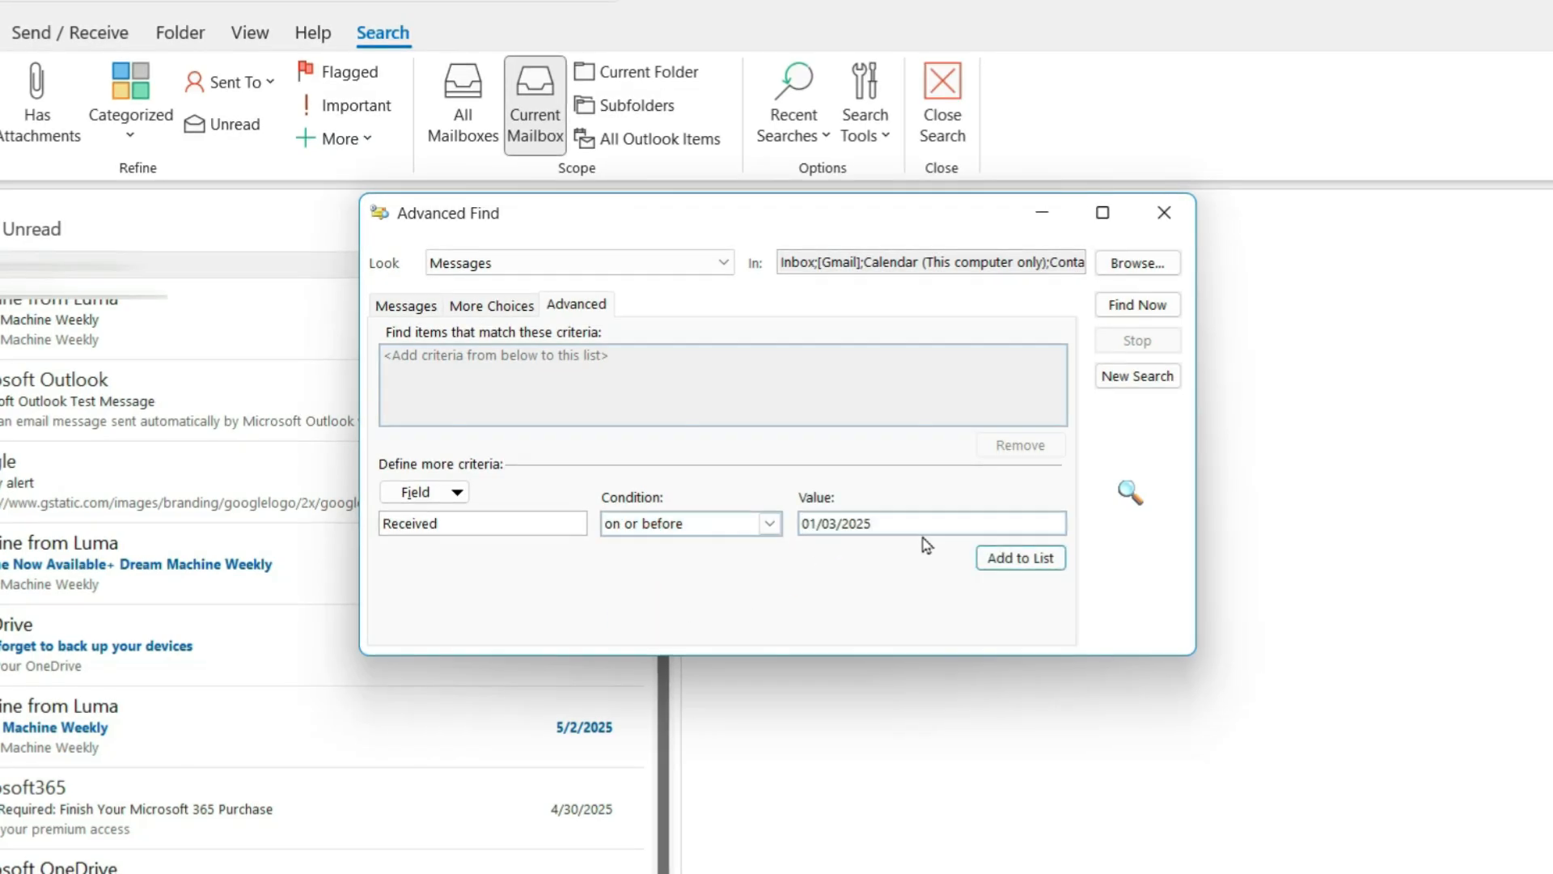
click(1001, 560)
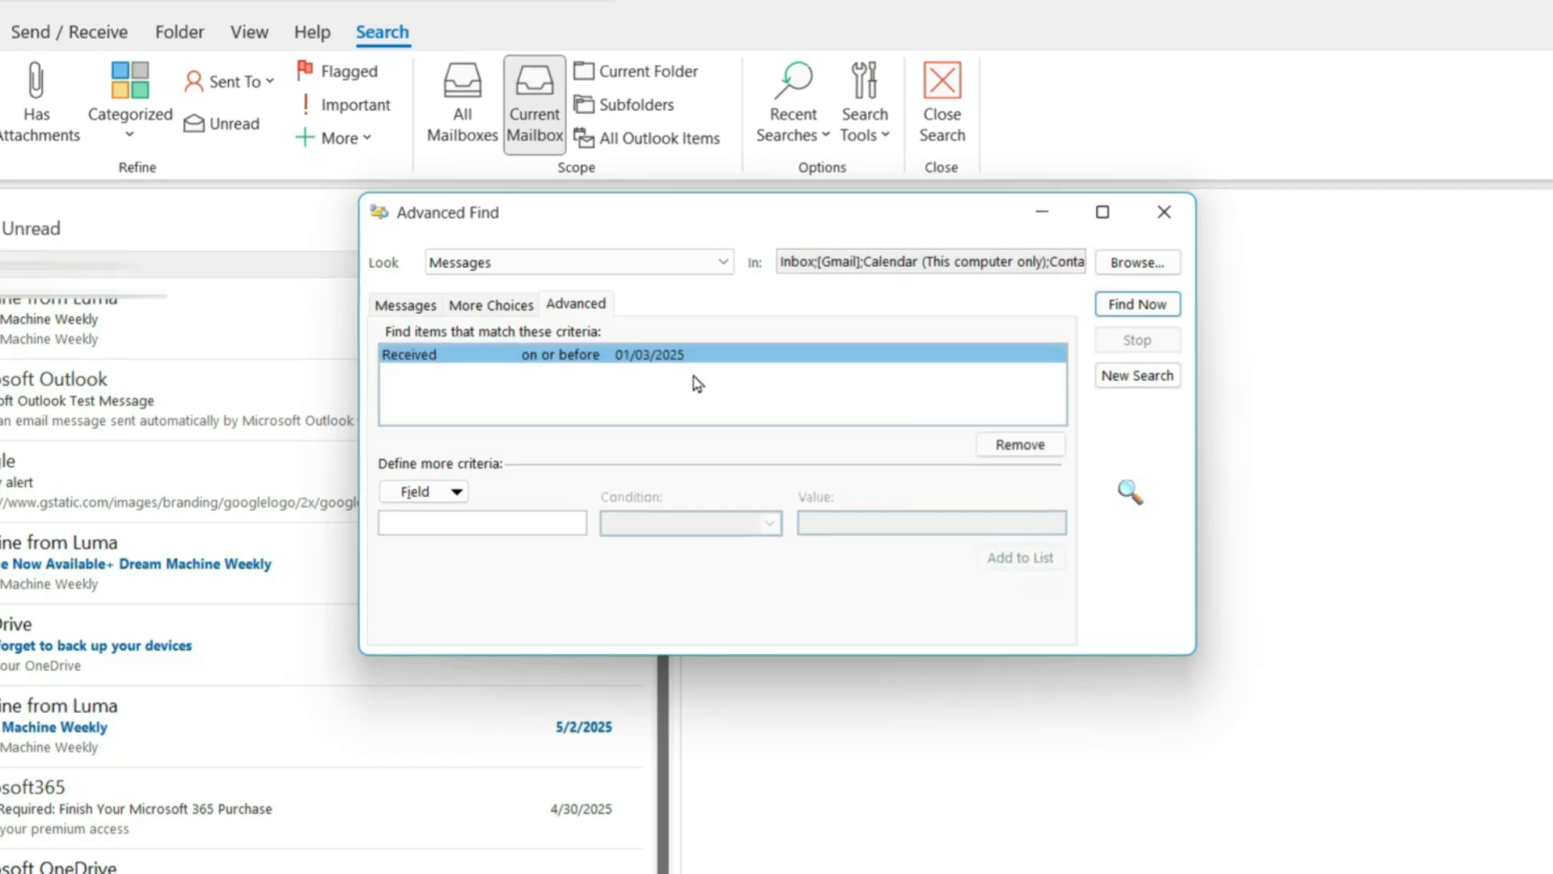
Run the advanced search with the received-date criterion.
click(457, 491)
mouse_move(499, 533)
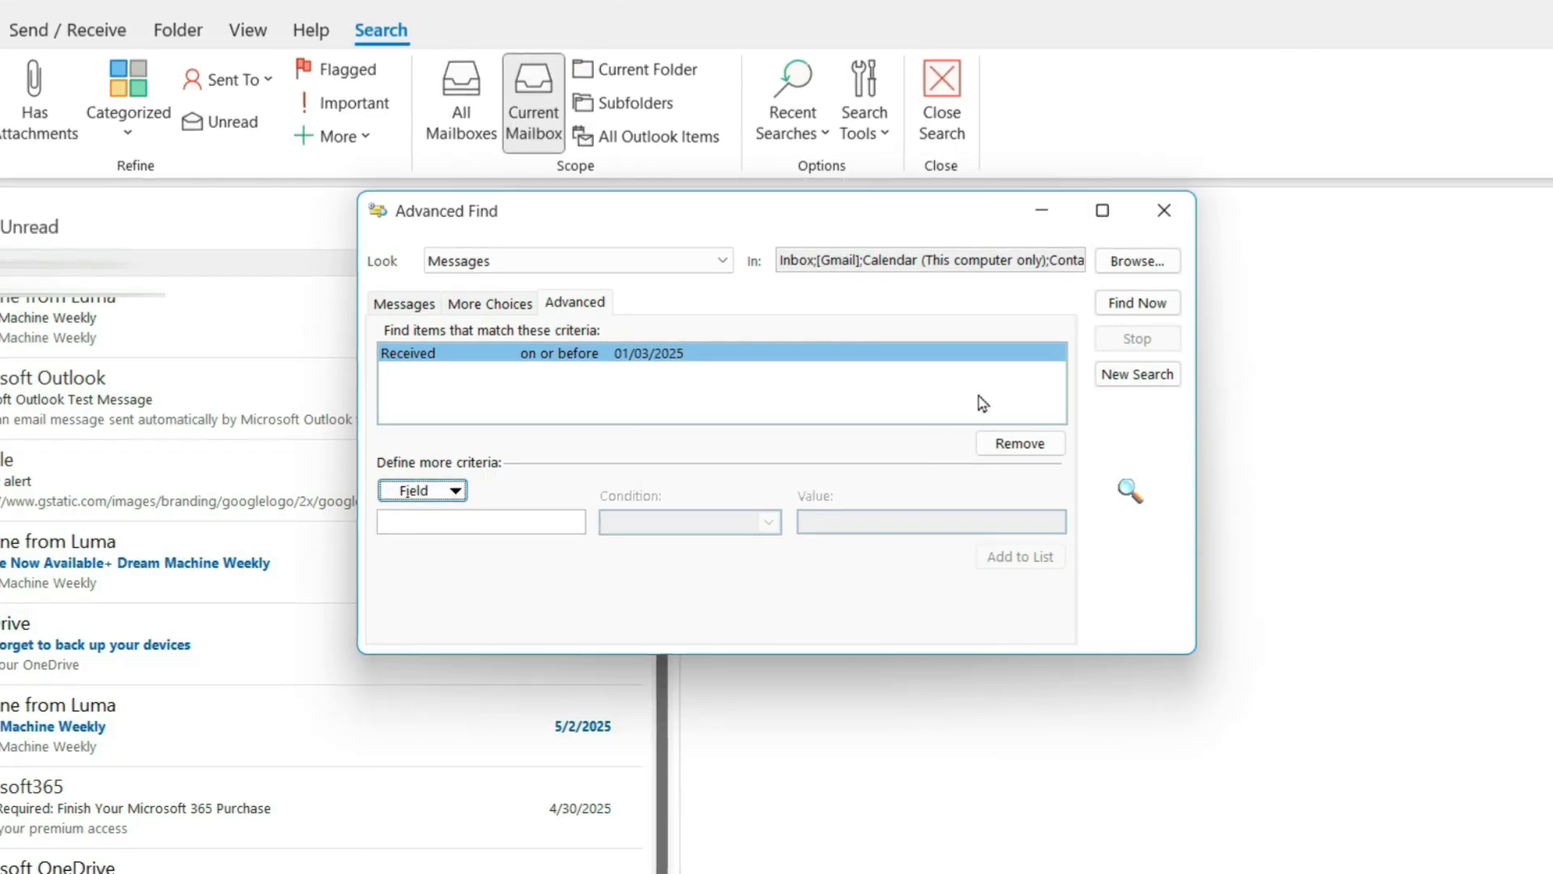
click(1146, 308)
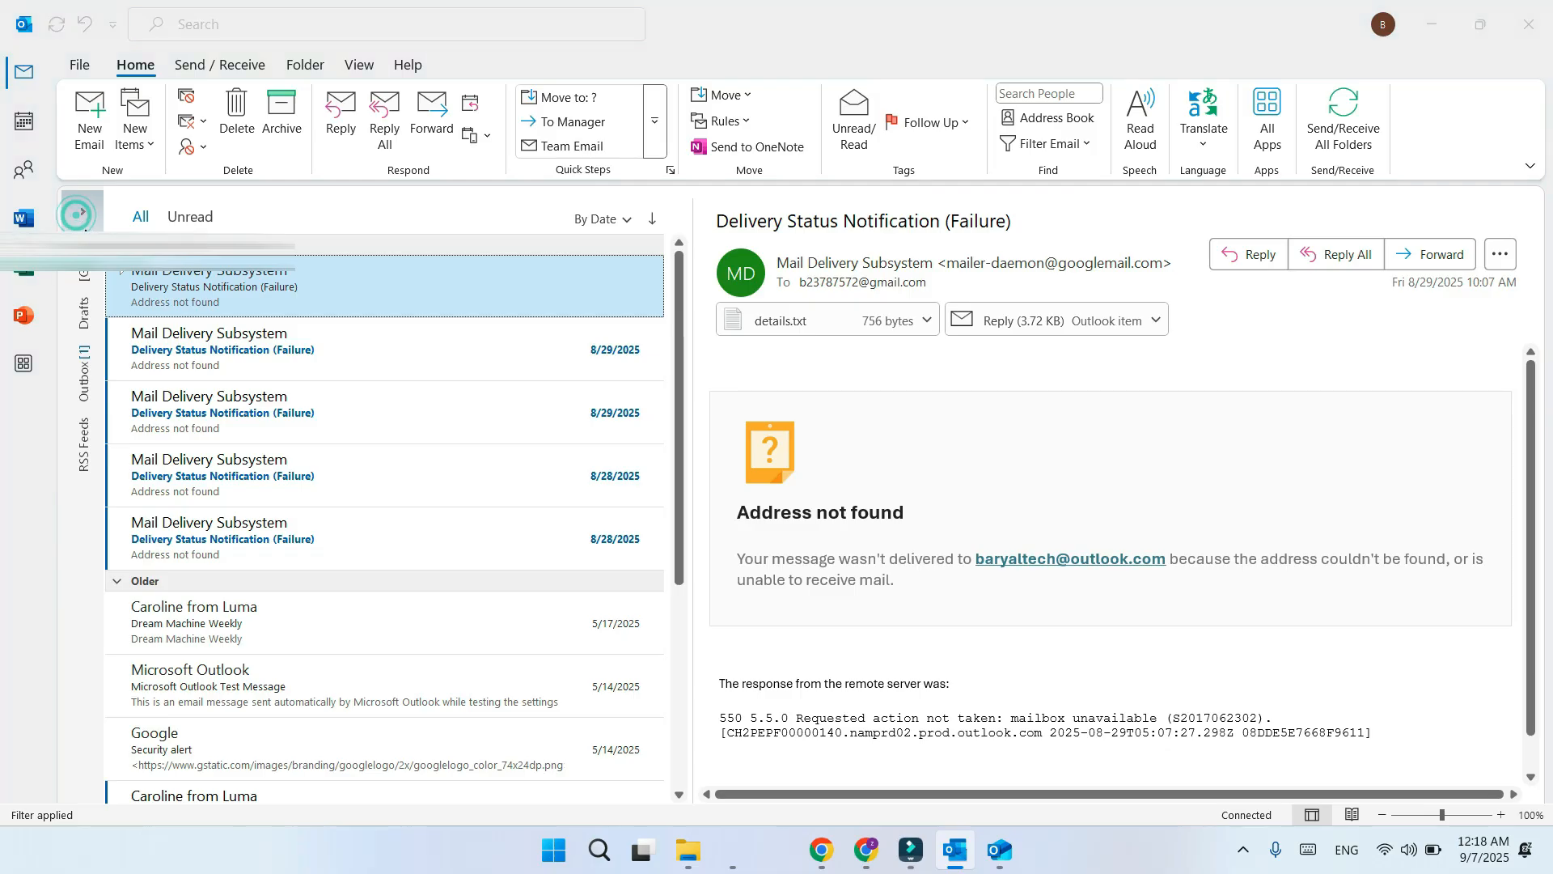
Expand Outlook Data File in the folder list and open its Deleted Items folder.
click(77, 212)
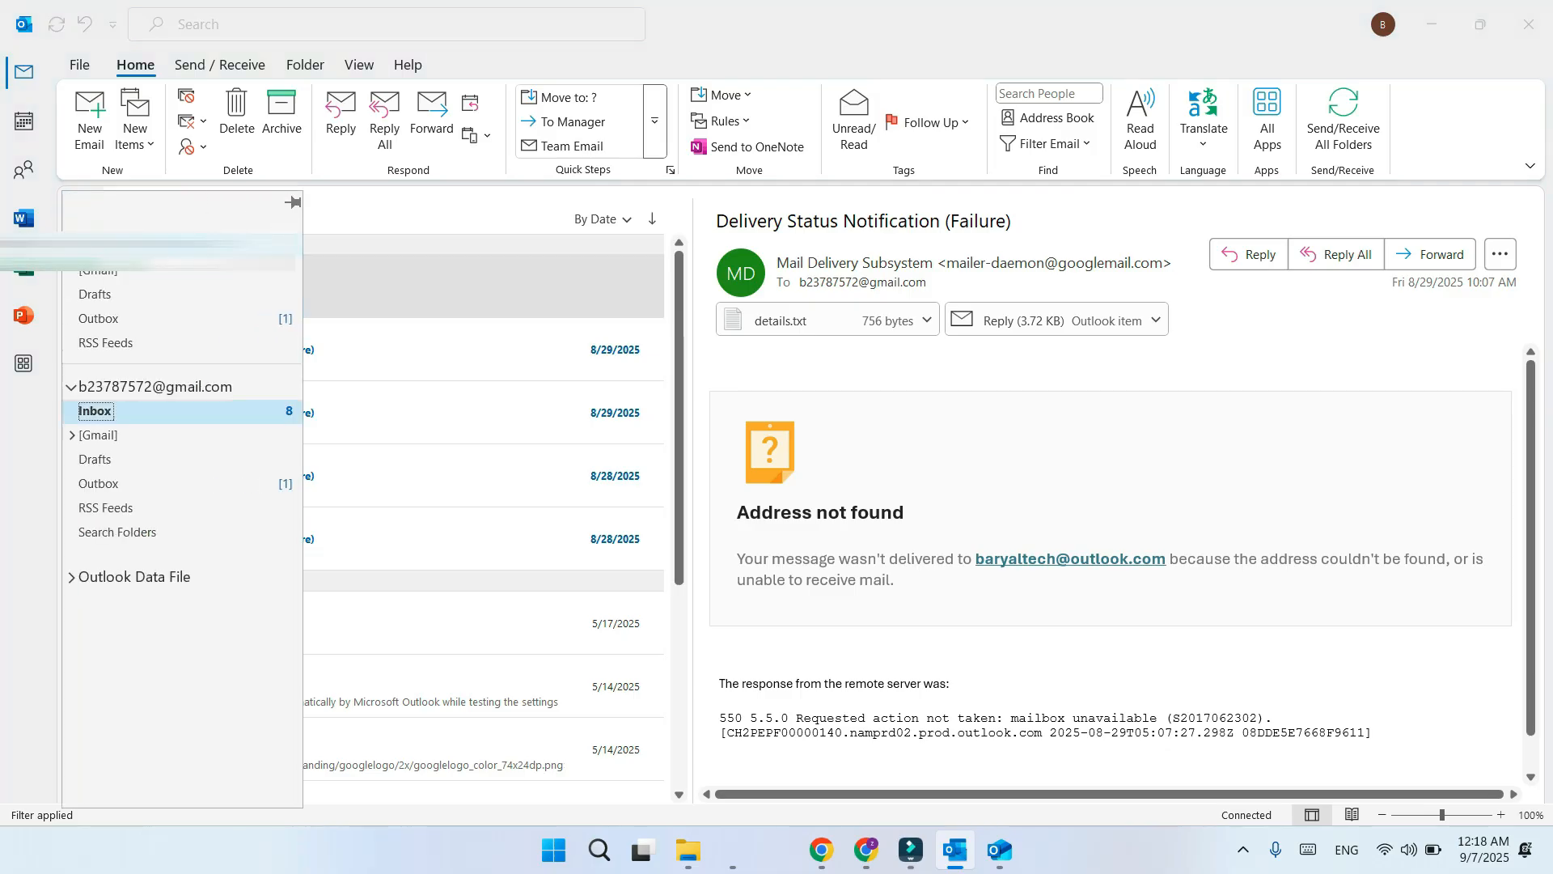
click(73, 580)
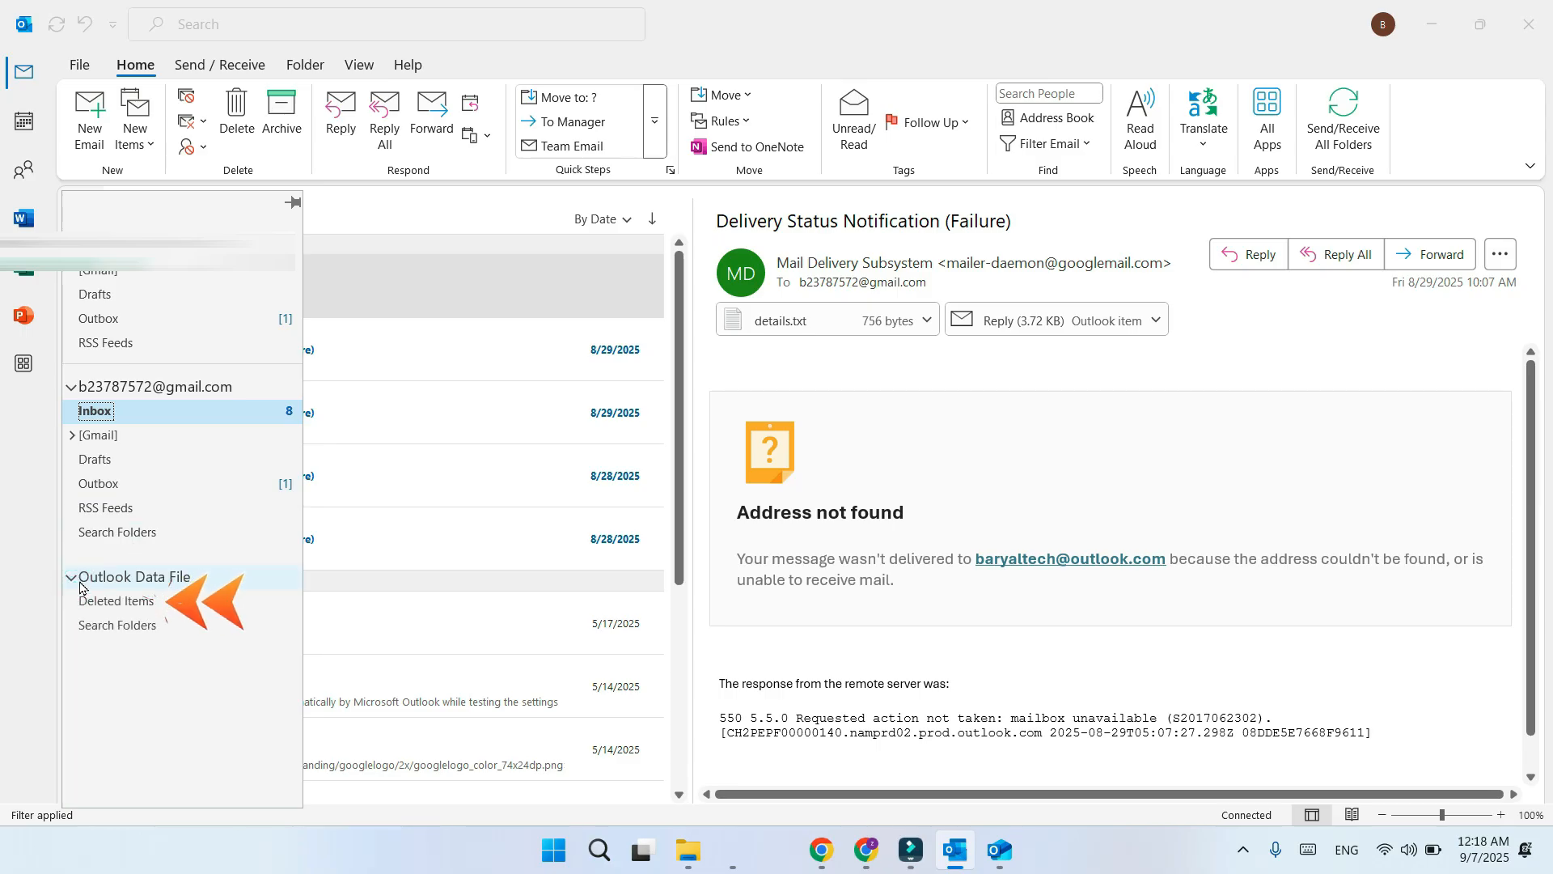
click(93, 601)
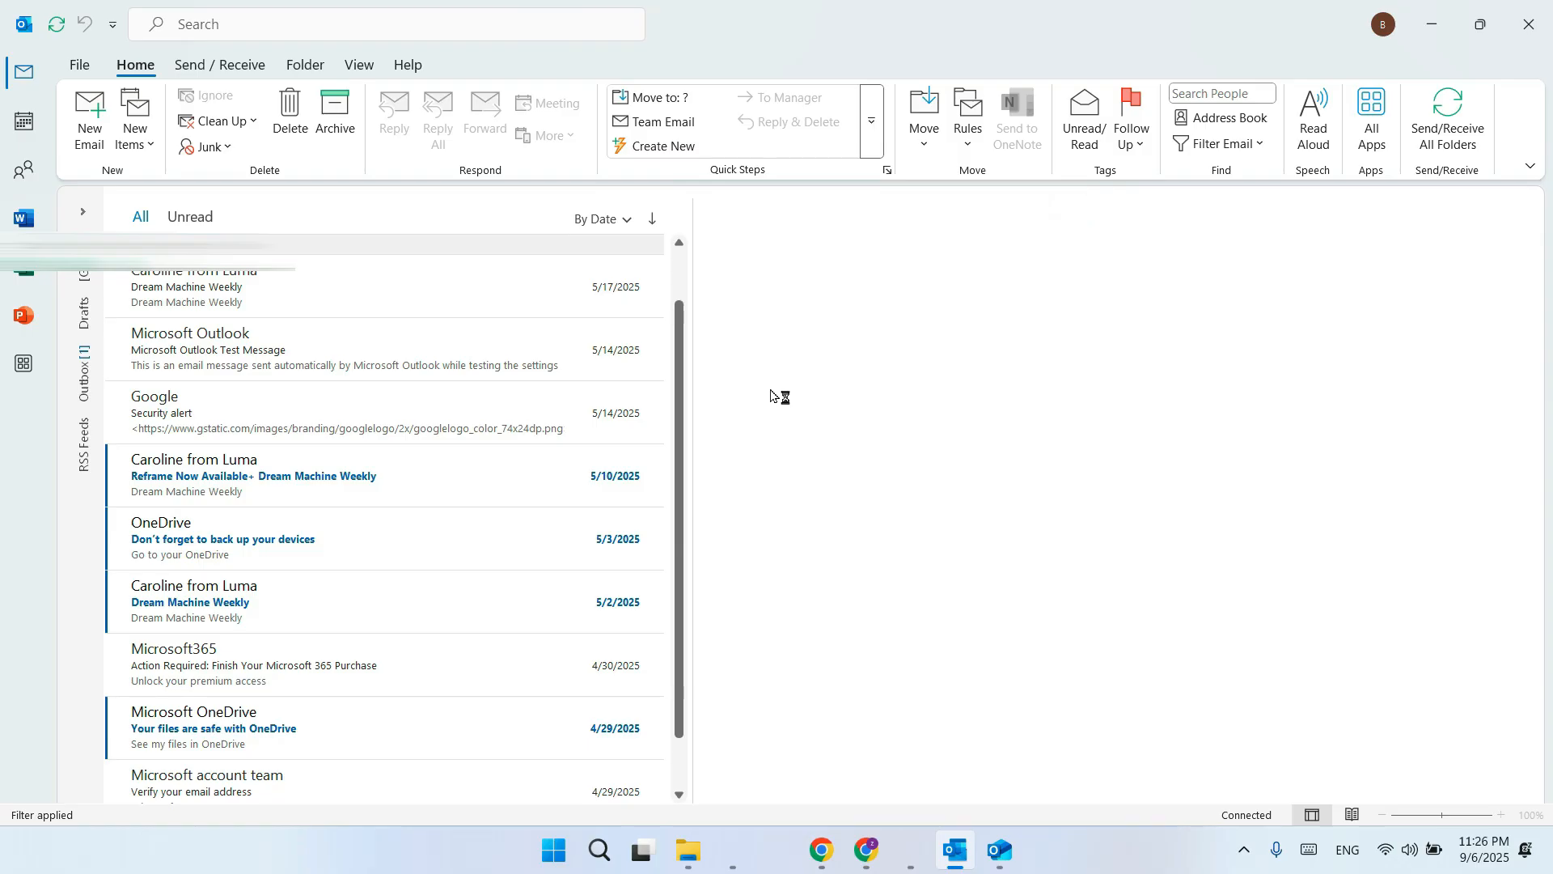
Create a new email rule from the blank "Apply rule on messages I receive" template and proceed to its conditions.
click(81, 67)
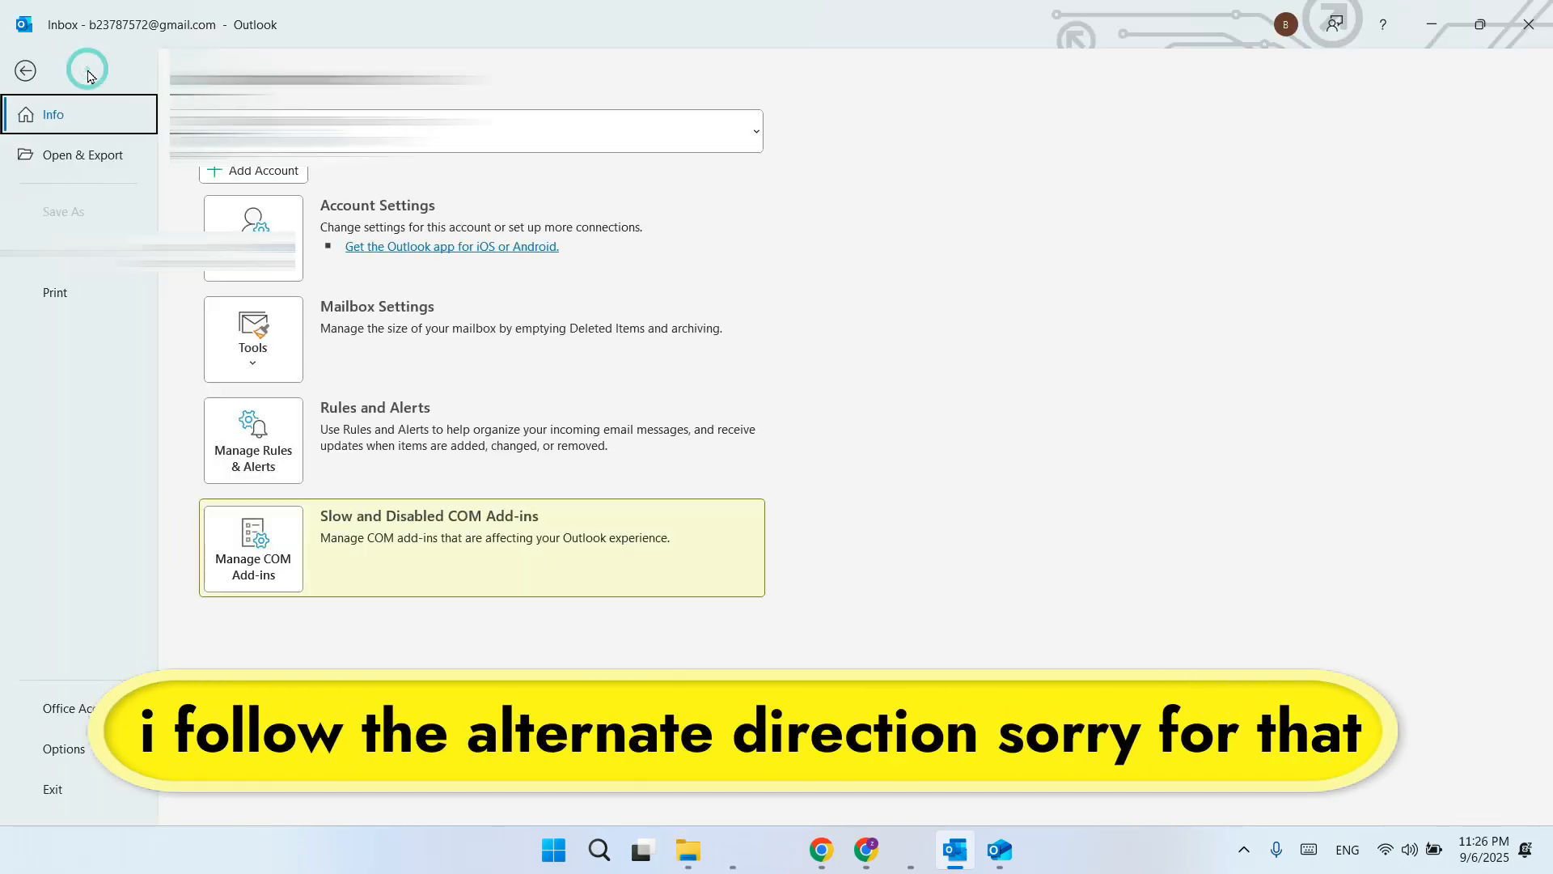
click(283, 441)
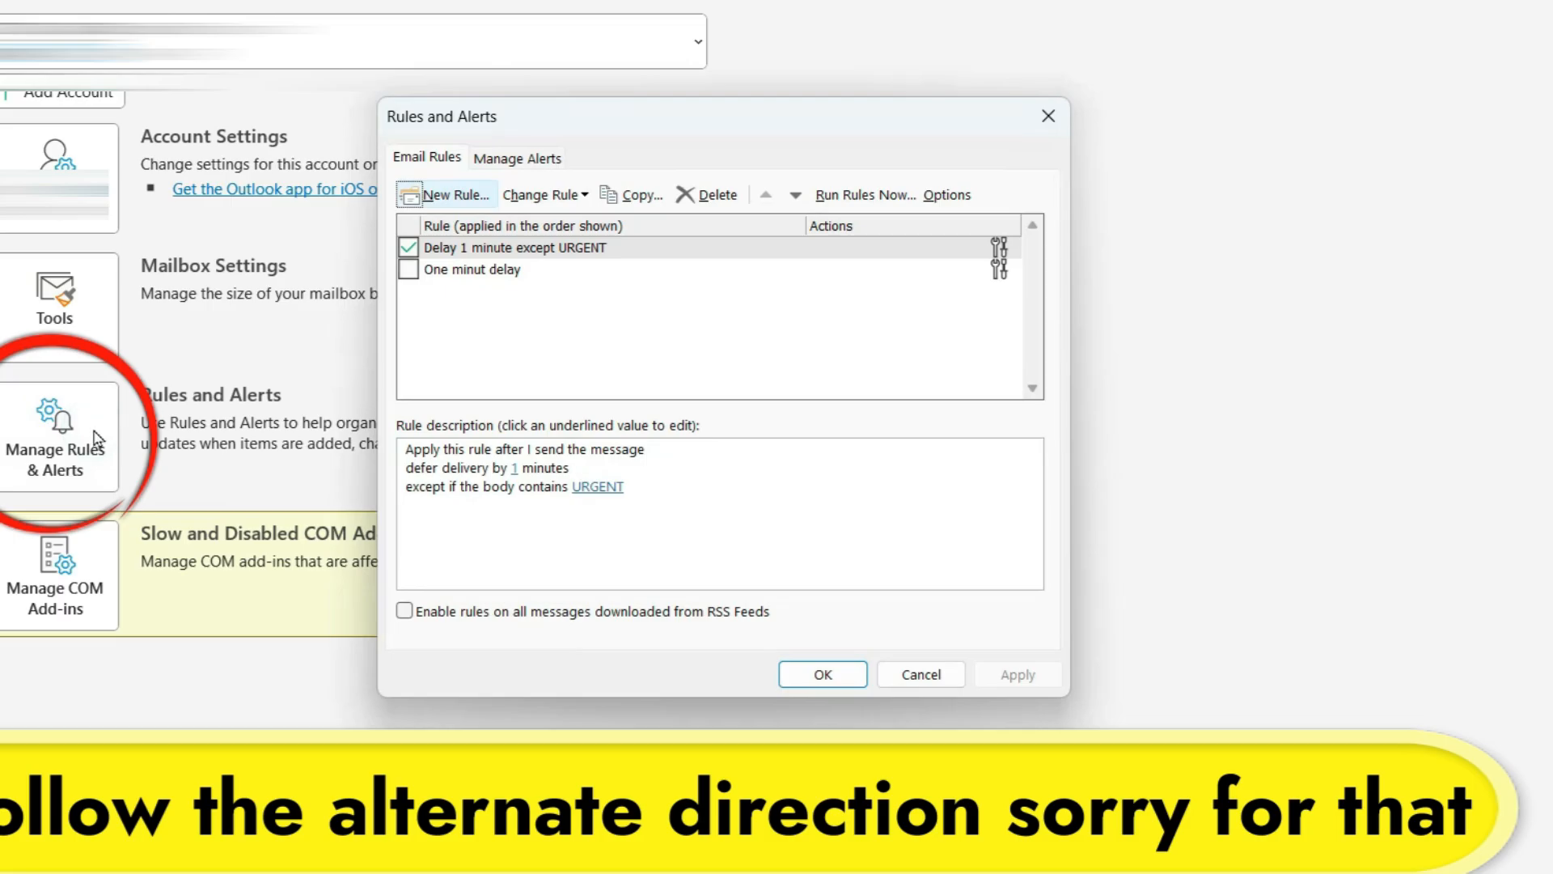
click(449, 199)
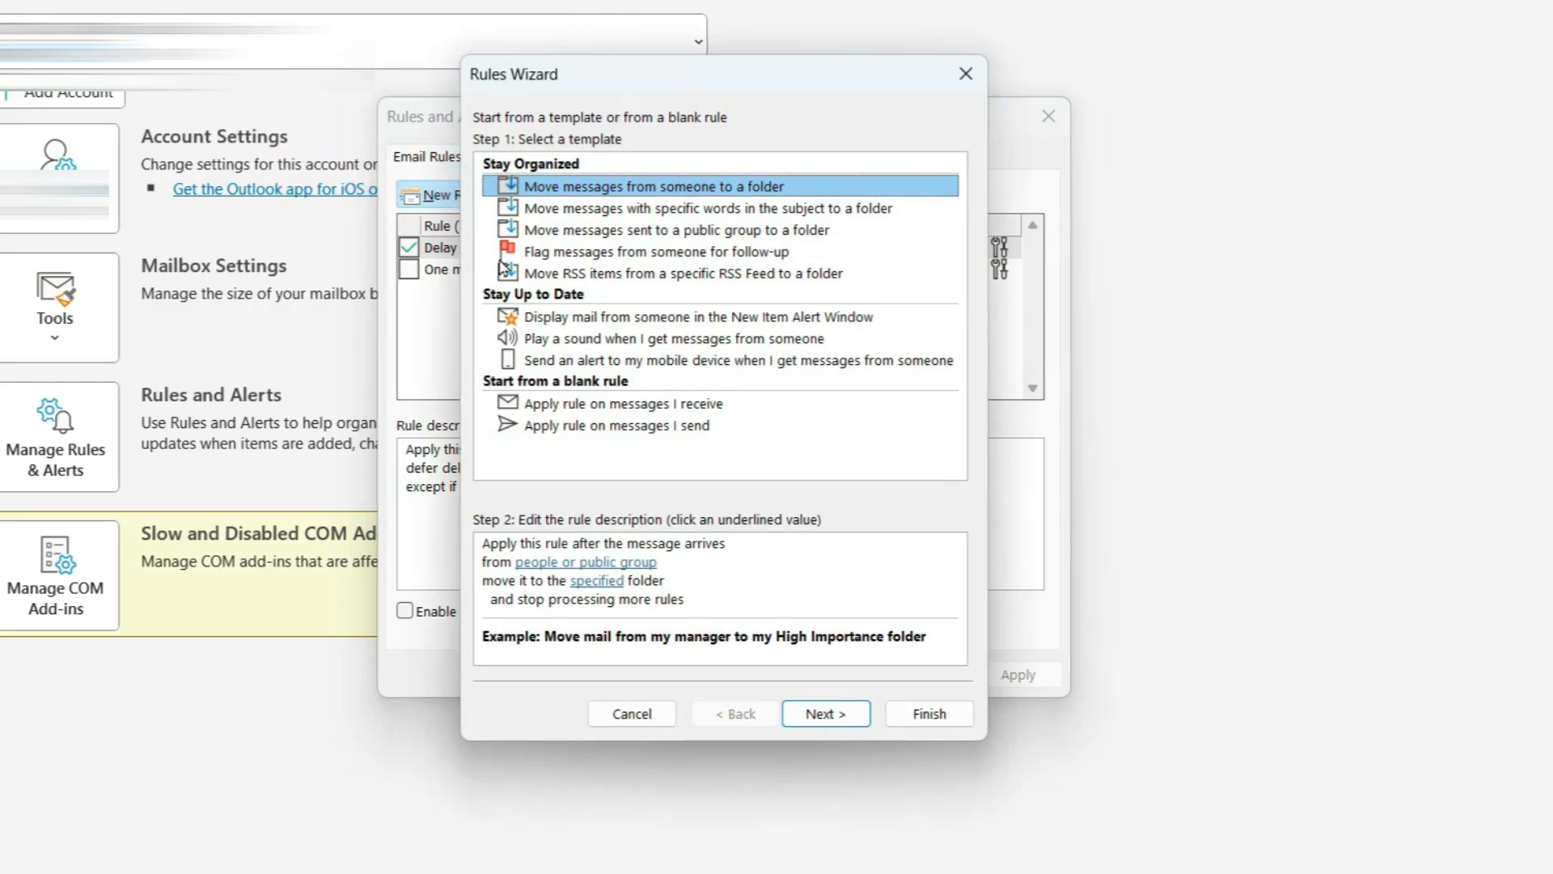
click(594, 405)
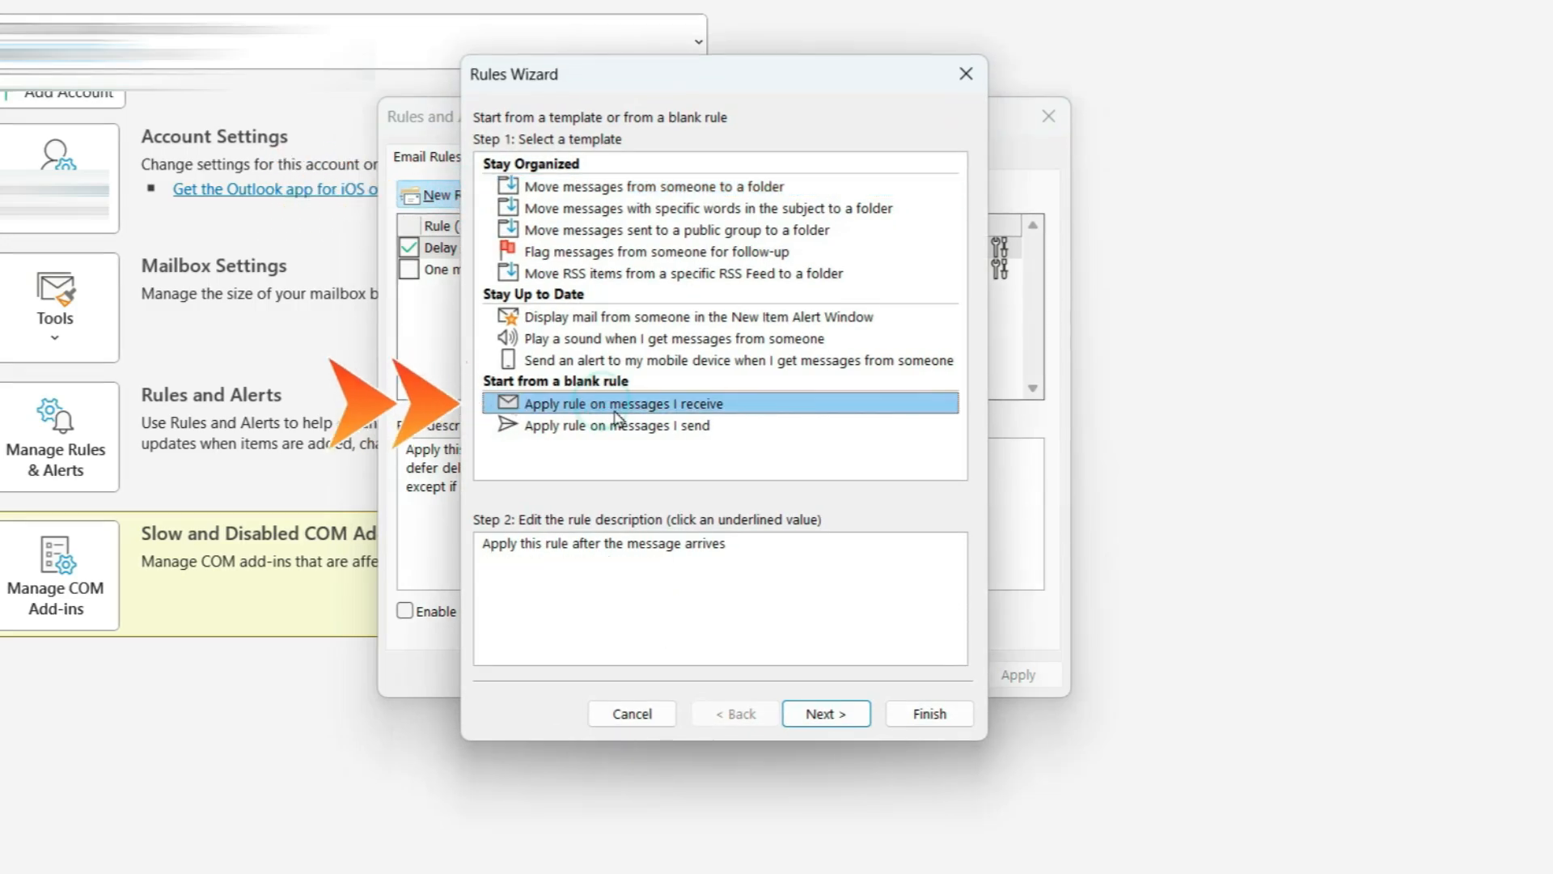
click(825, 714)
Set the rule's only condition to messages with "amazon" in the subject and proceed to its actions.
scroll(668, 332, down, 1)
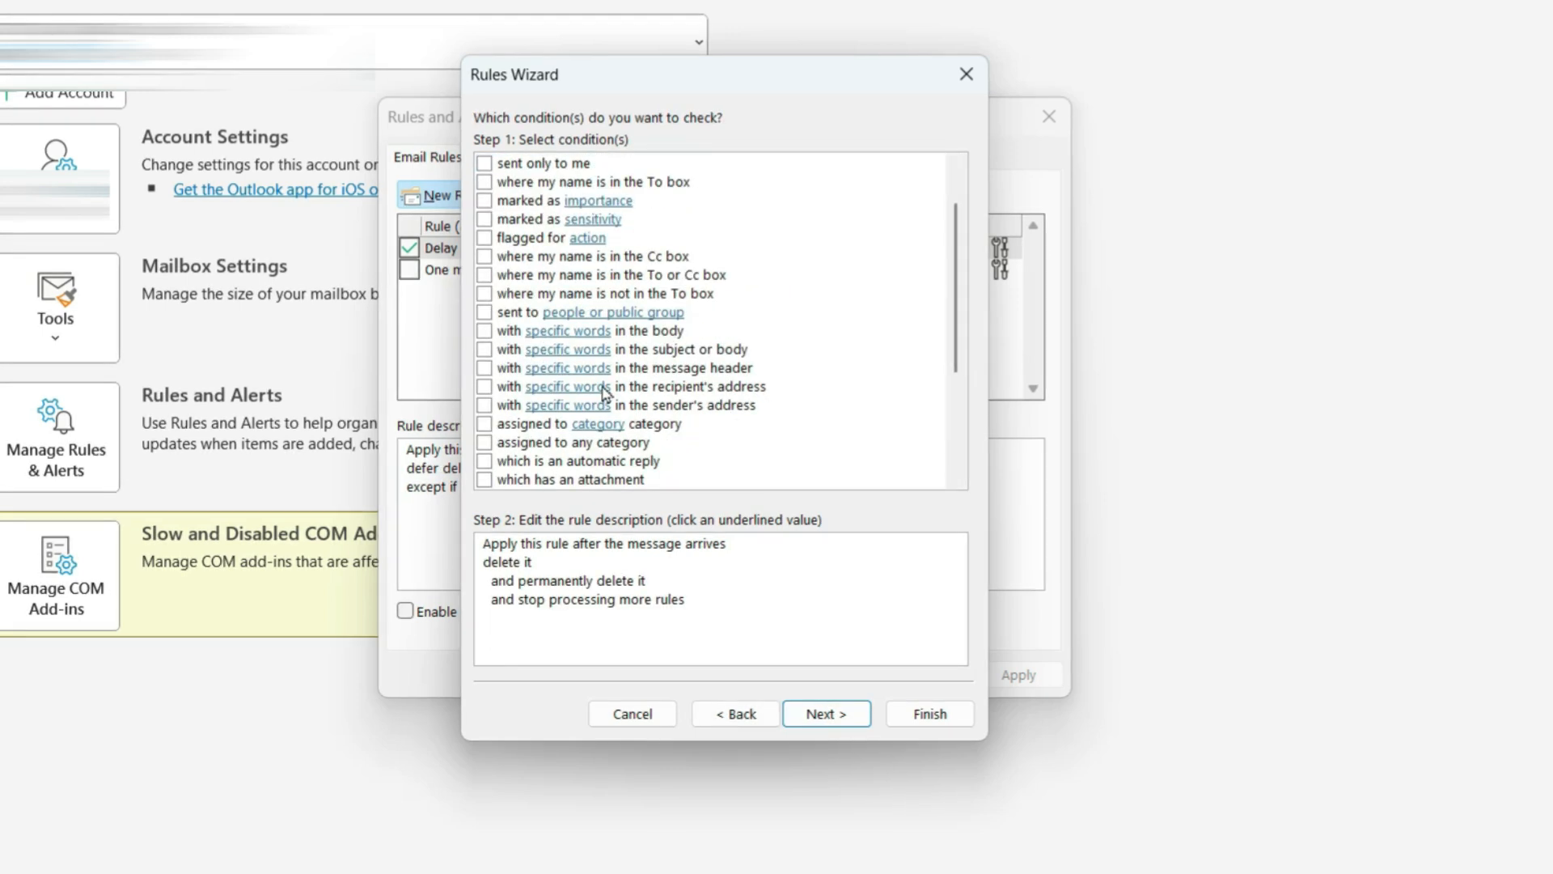
scroll(600, 408, up, 1)
click(486, 164)
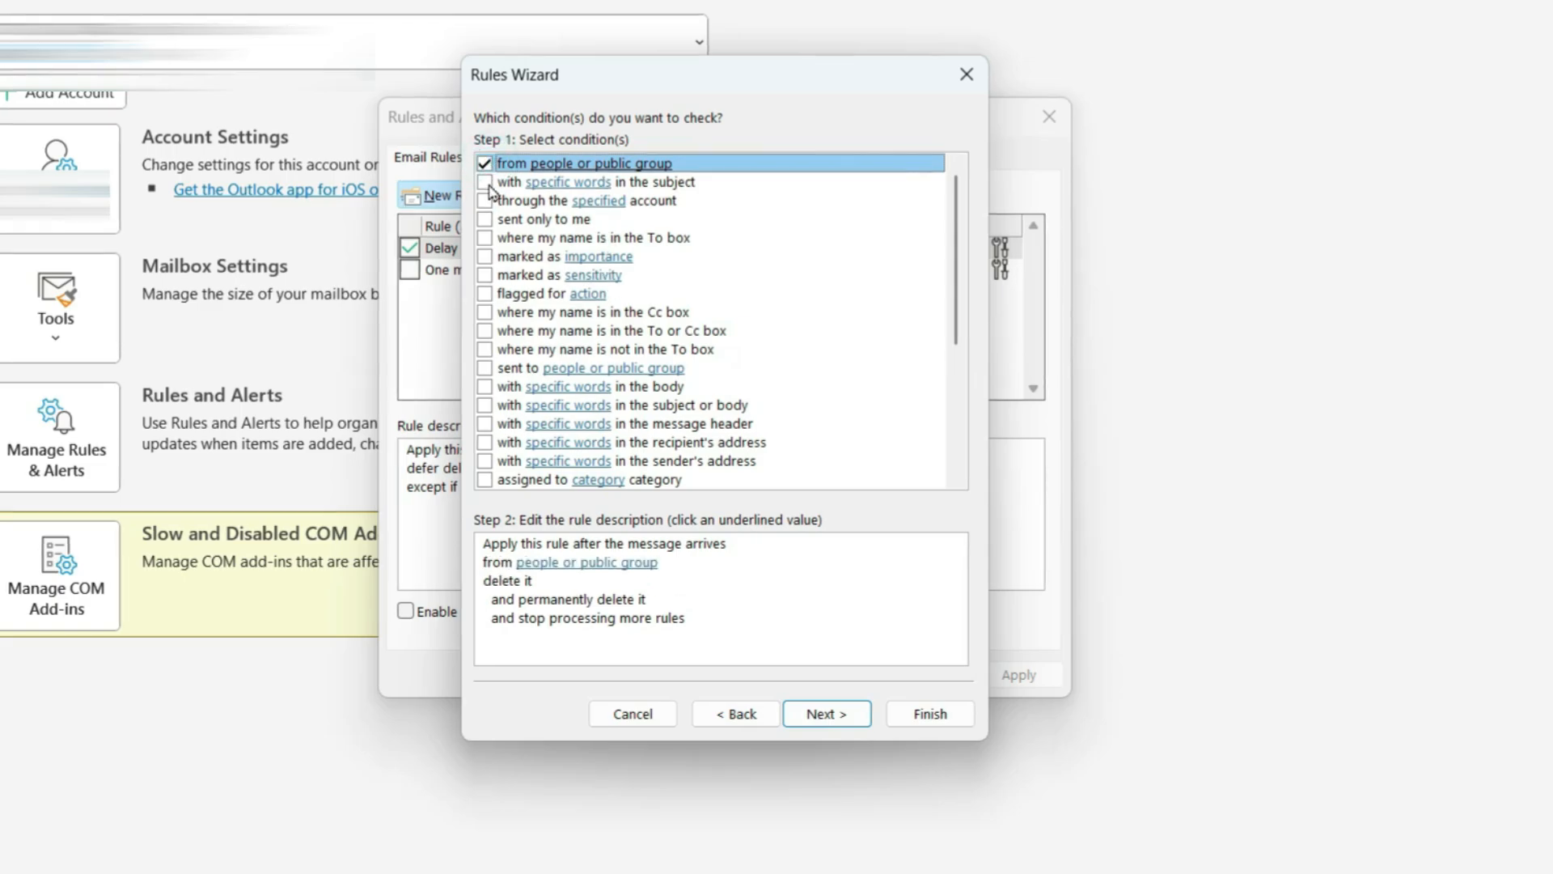
click(485, 183)
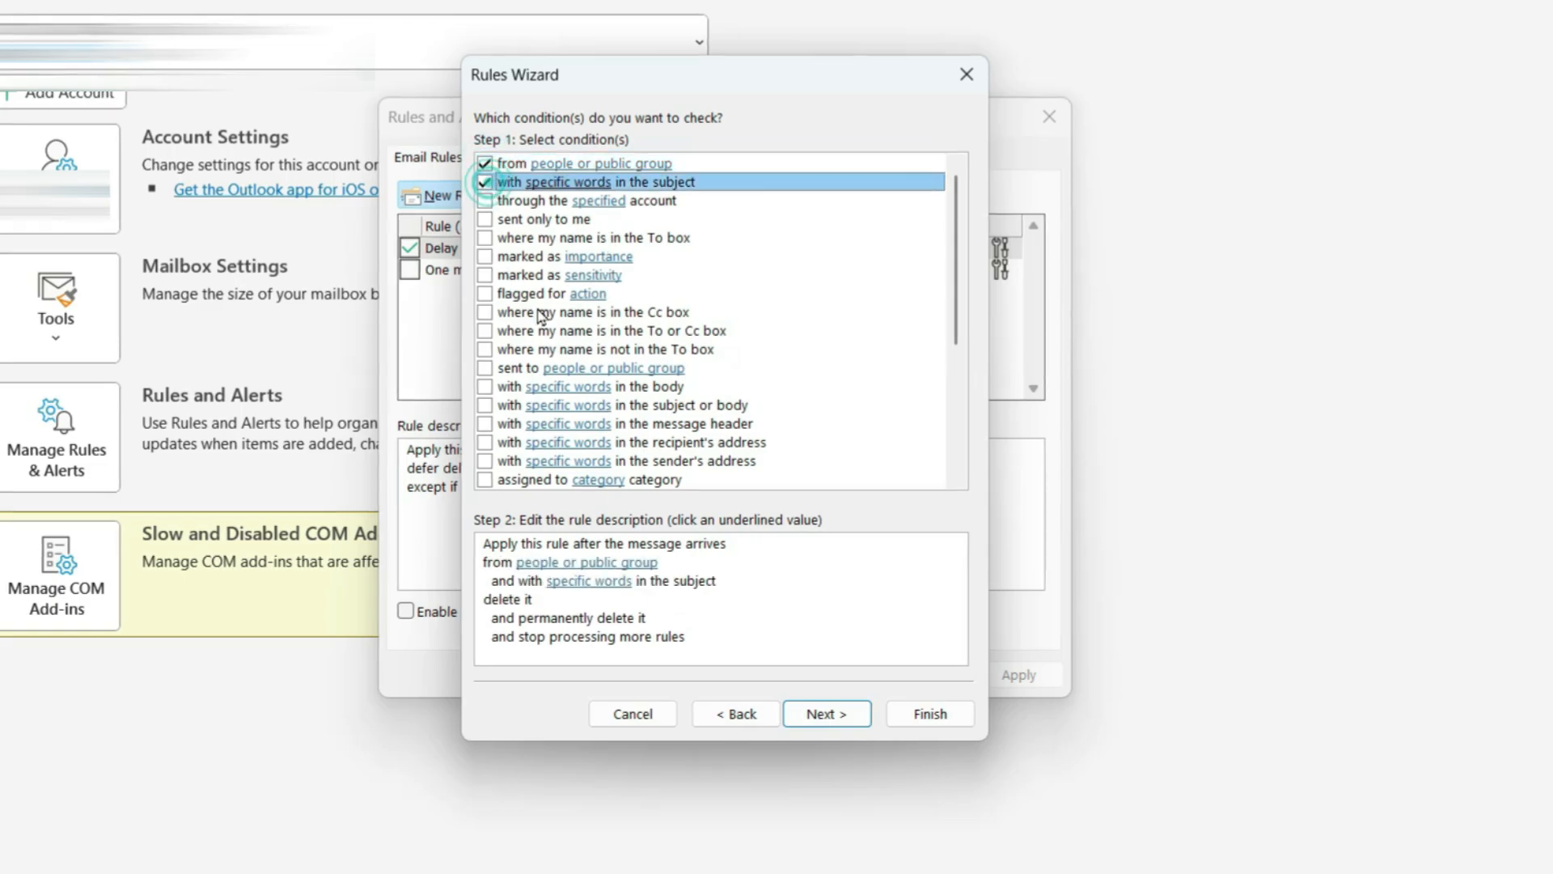
click(598, 577)
text(amazon)
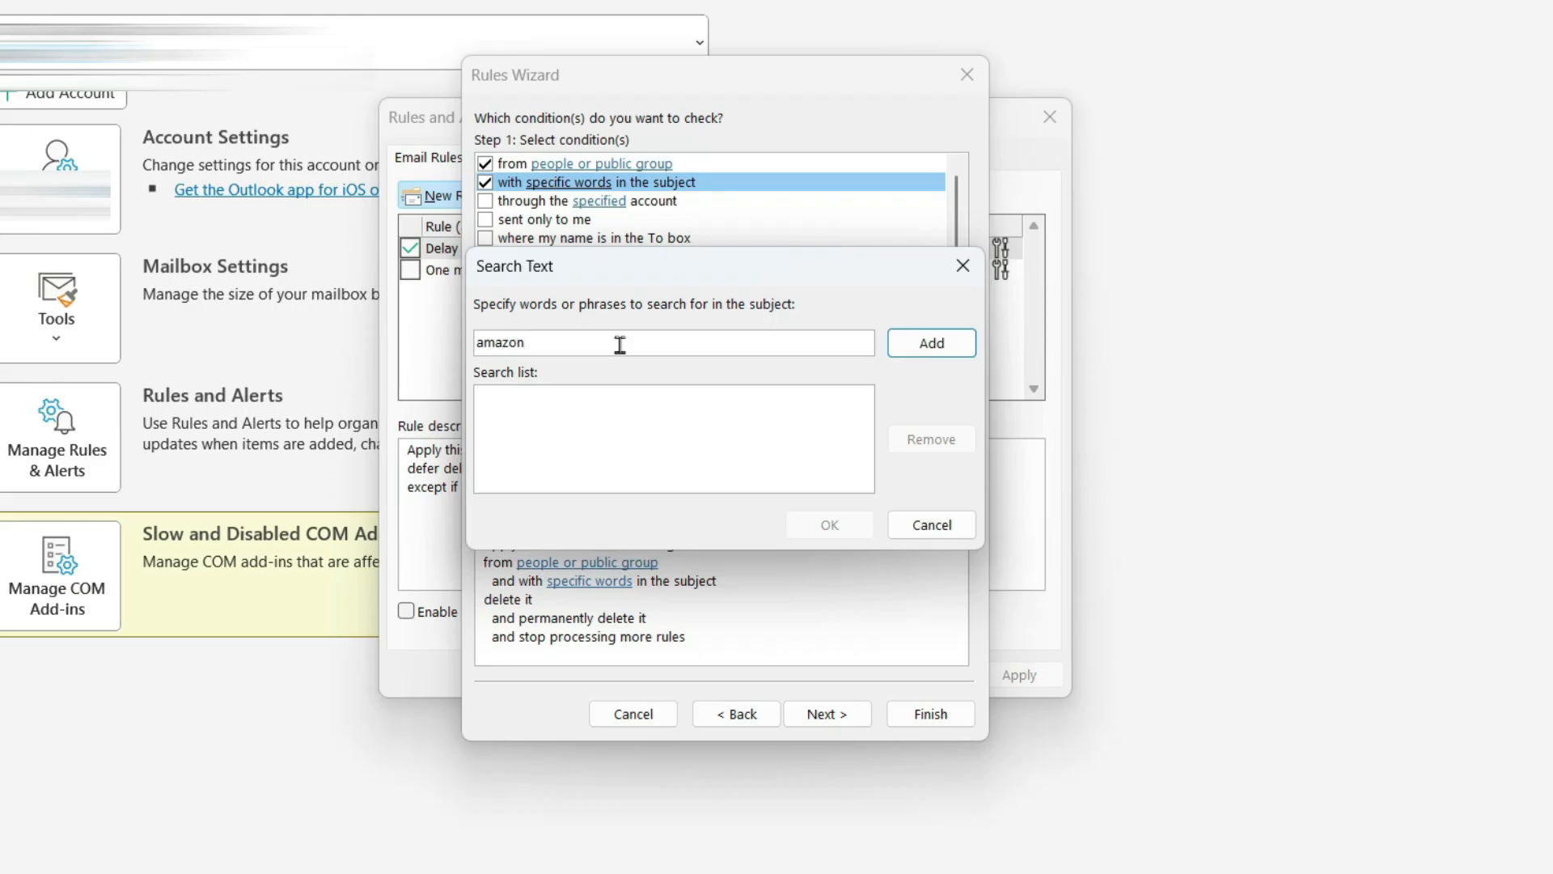
click(930, 342)
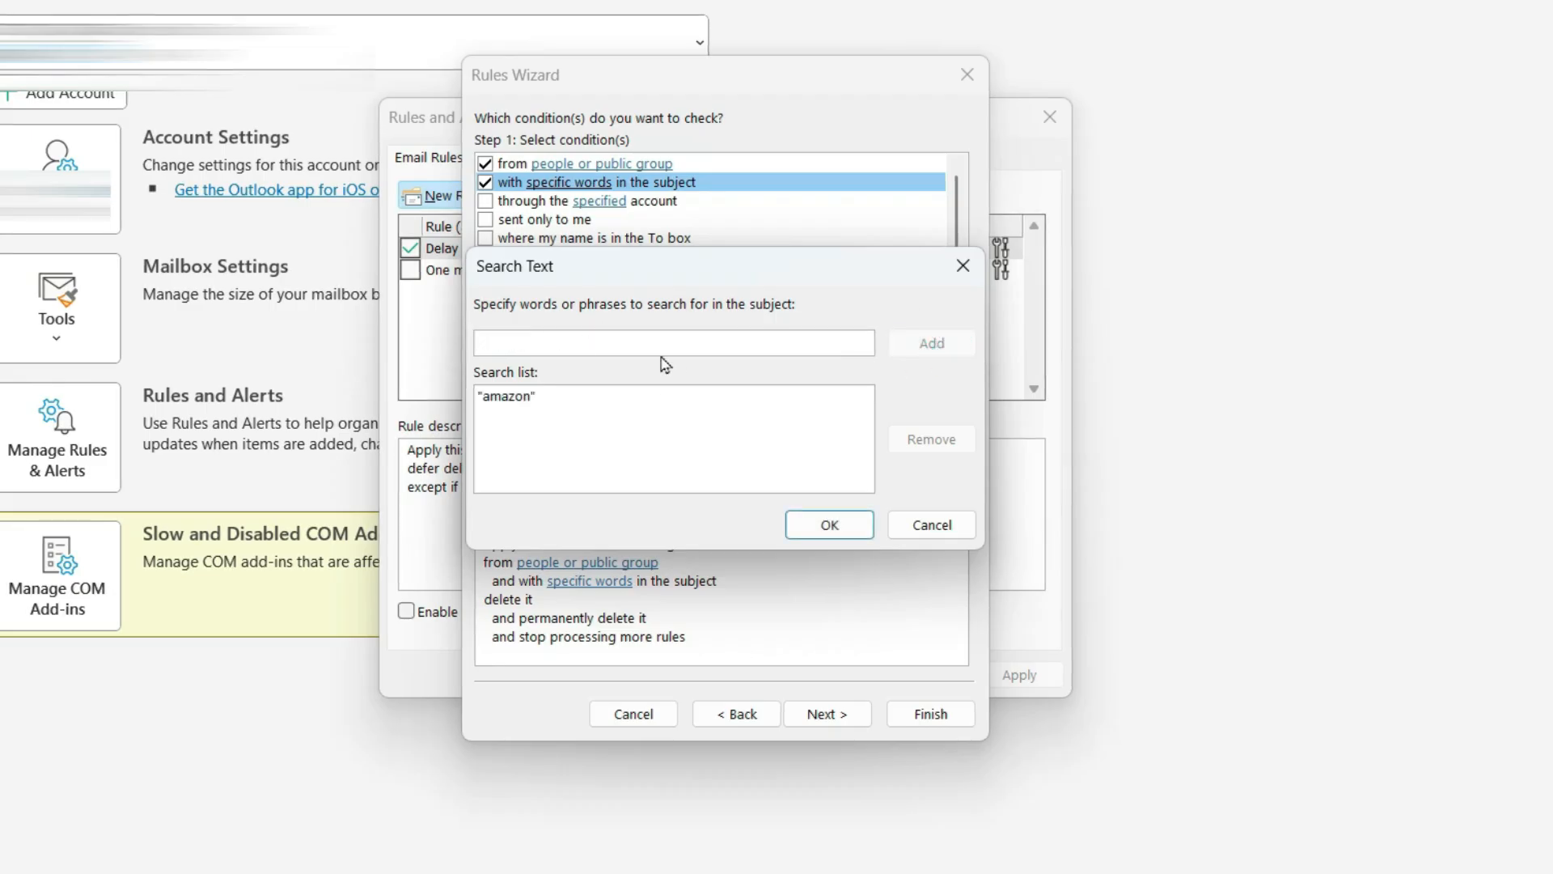
click(851, 521)
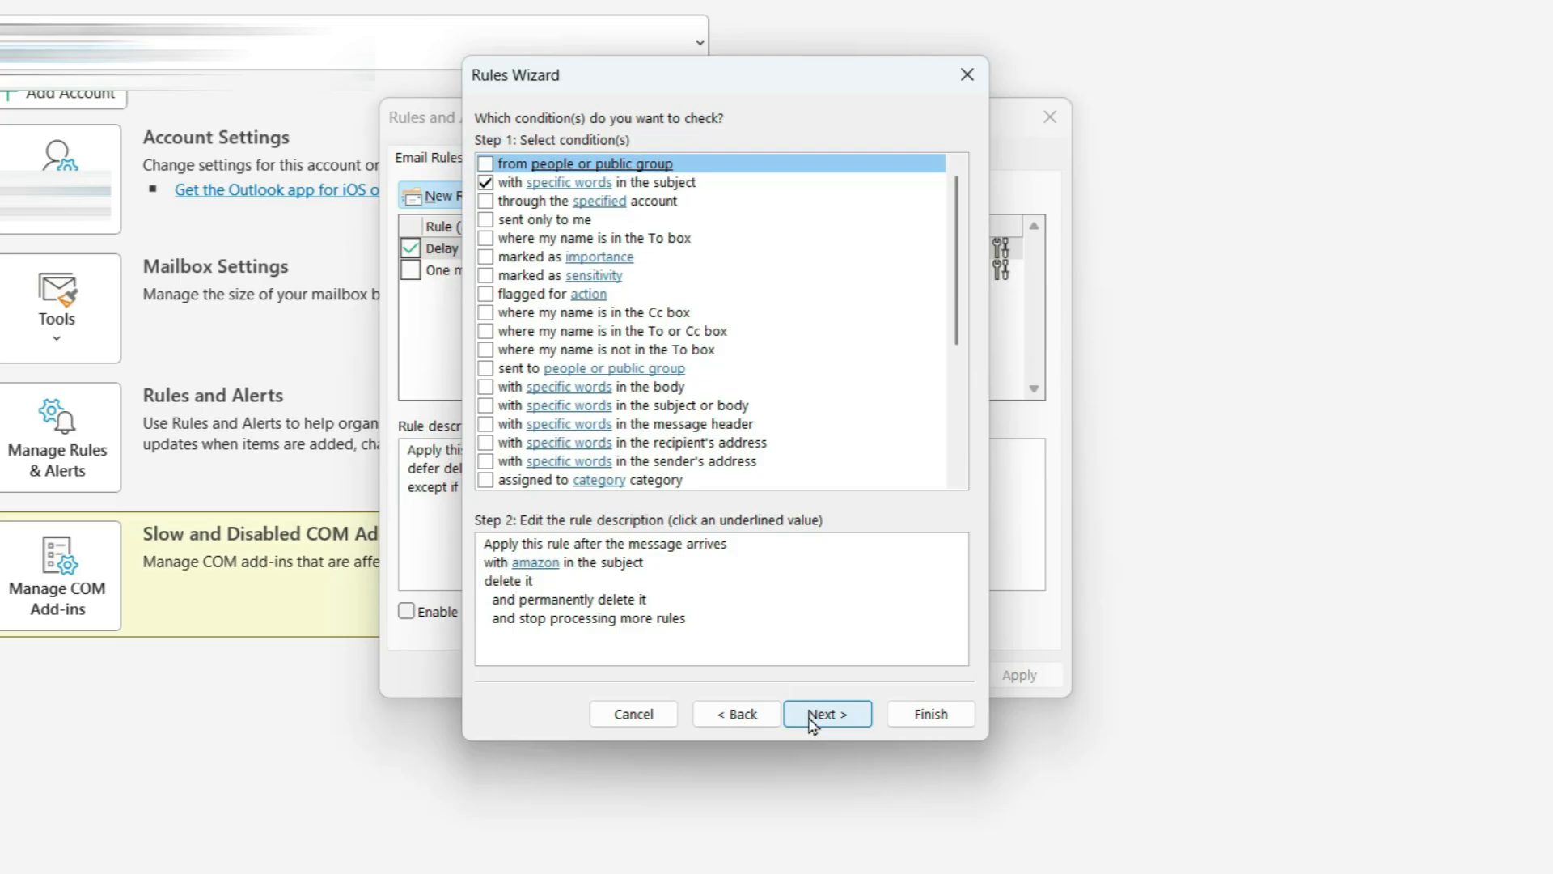
click(812, 715)
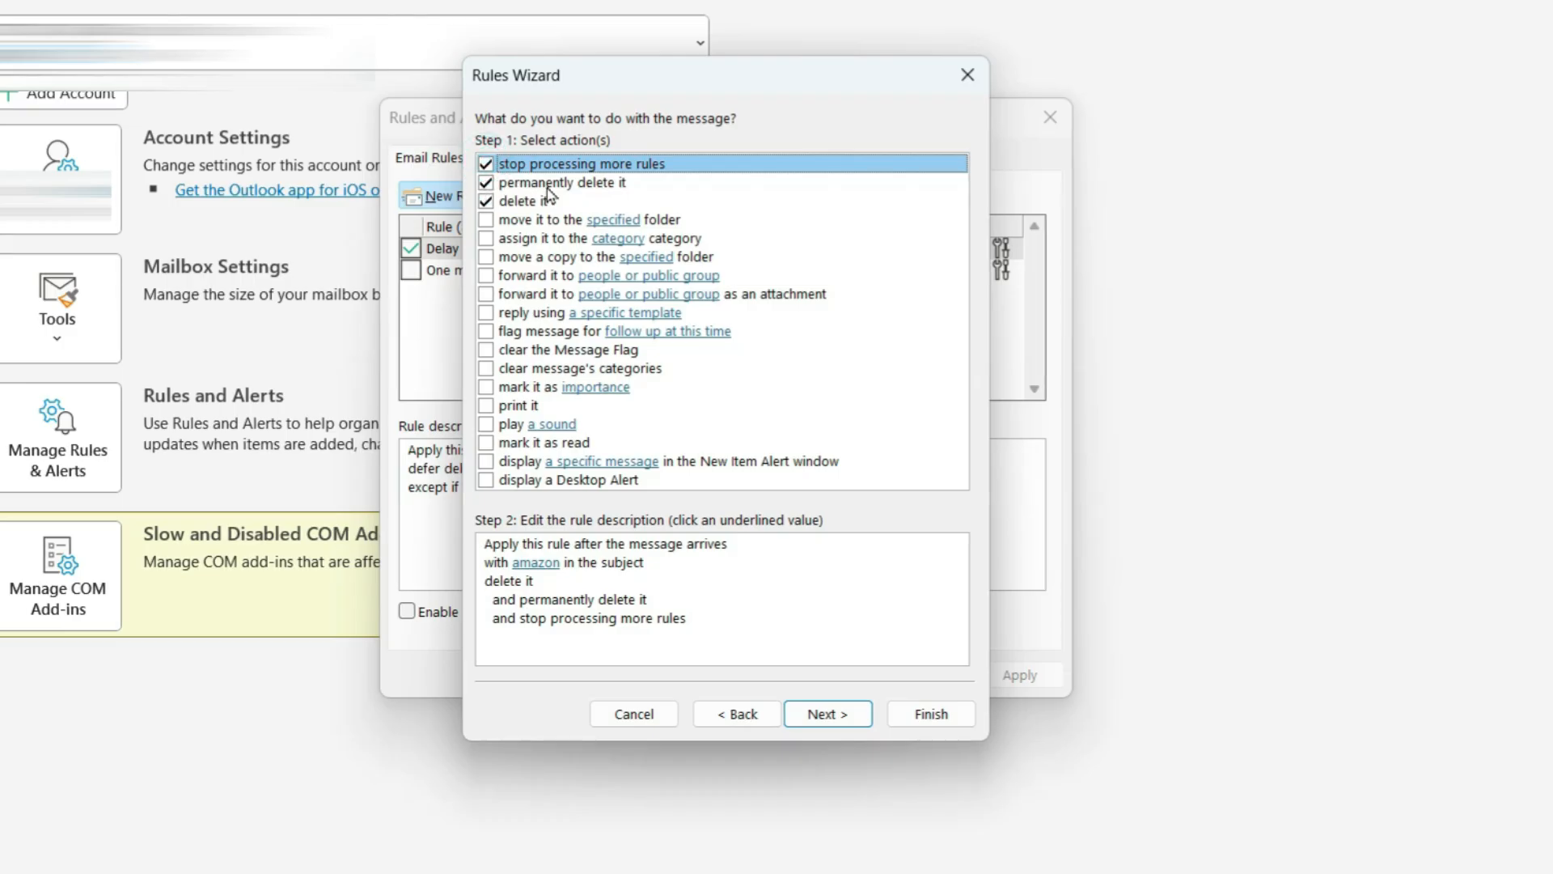
Choose "delete it" and "permanently delete it" as the rule's actions and proceed to the exceptions.
click(486, 183)
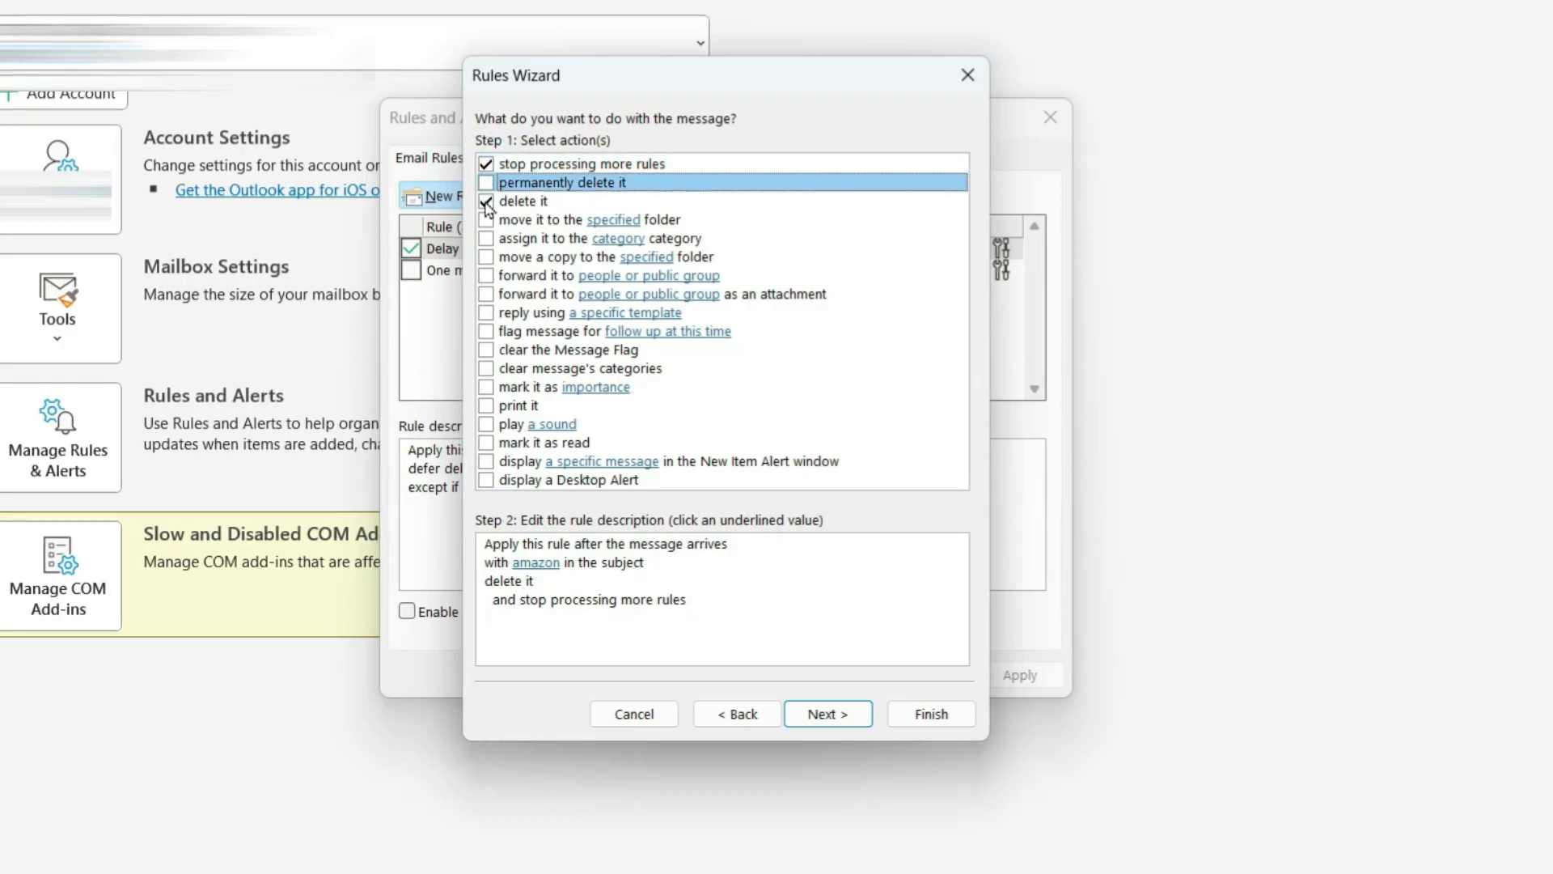
click(486, 201)
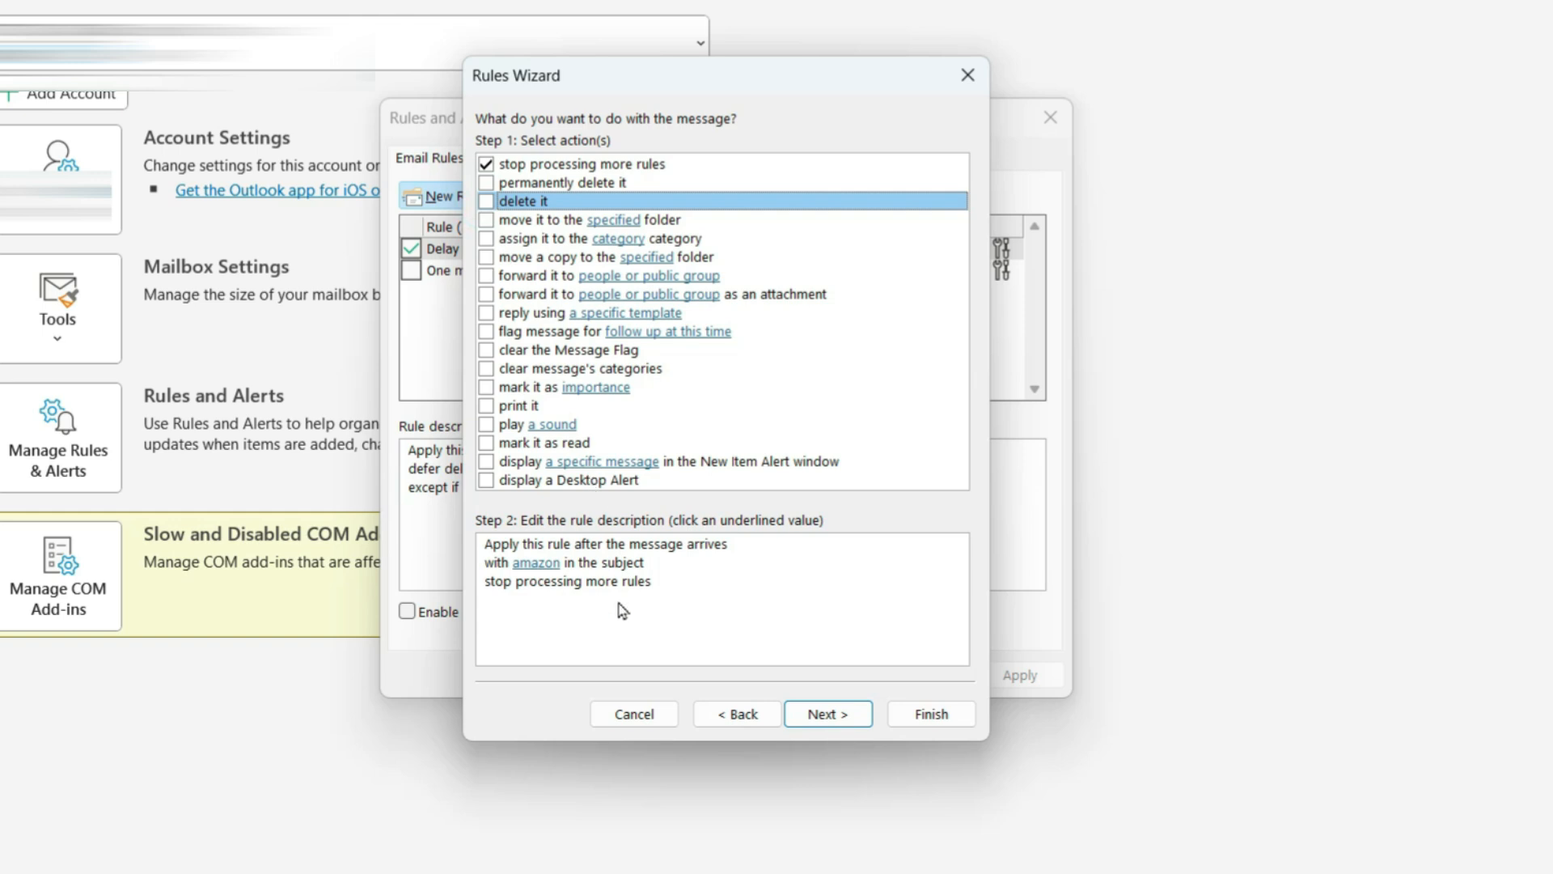
click(486, 182)
click(695, 485)
click(486, 201)
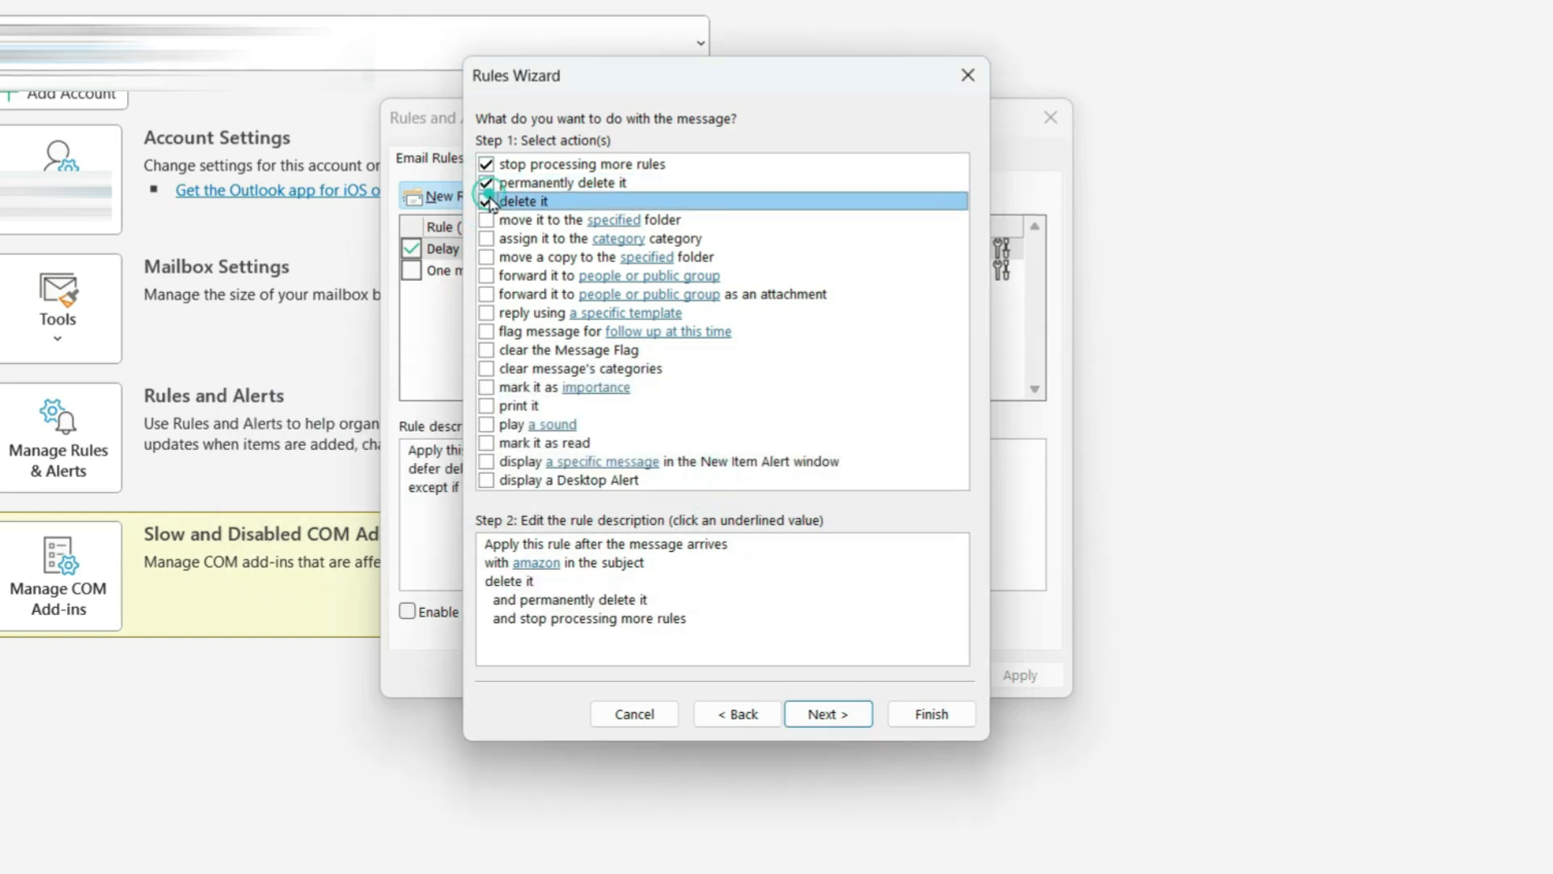
click(822, 714)
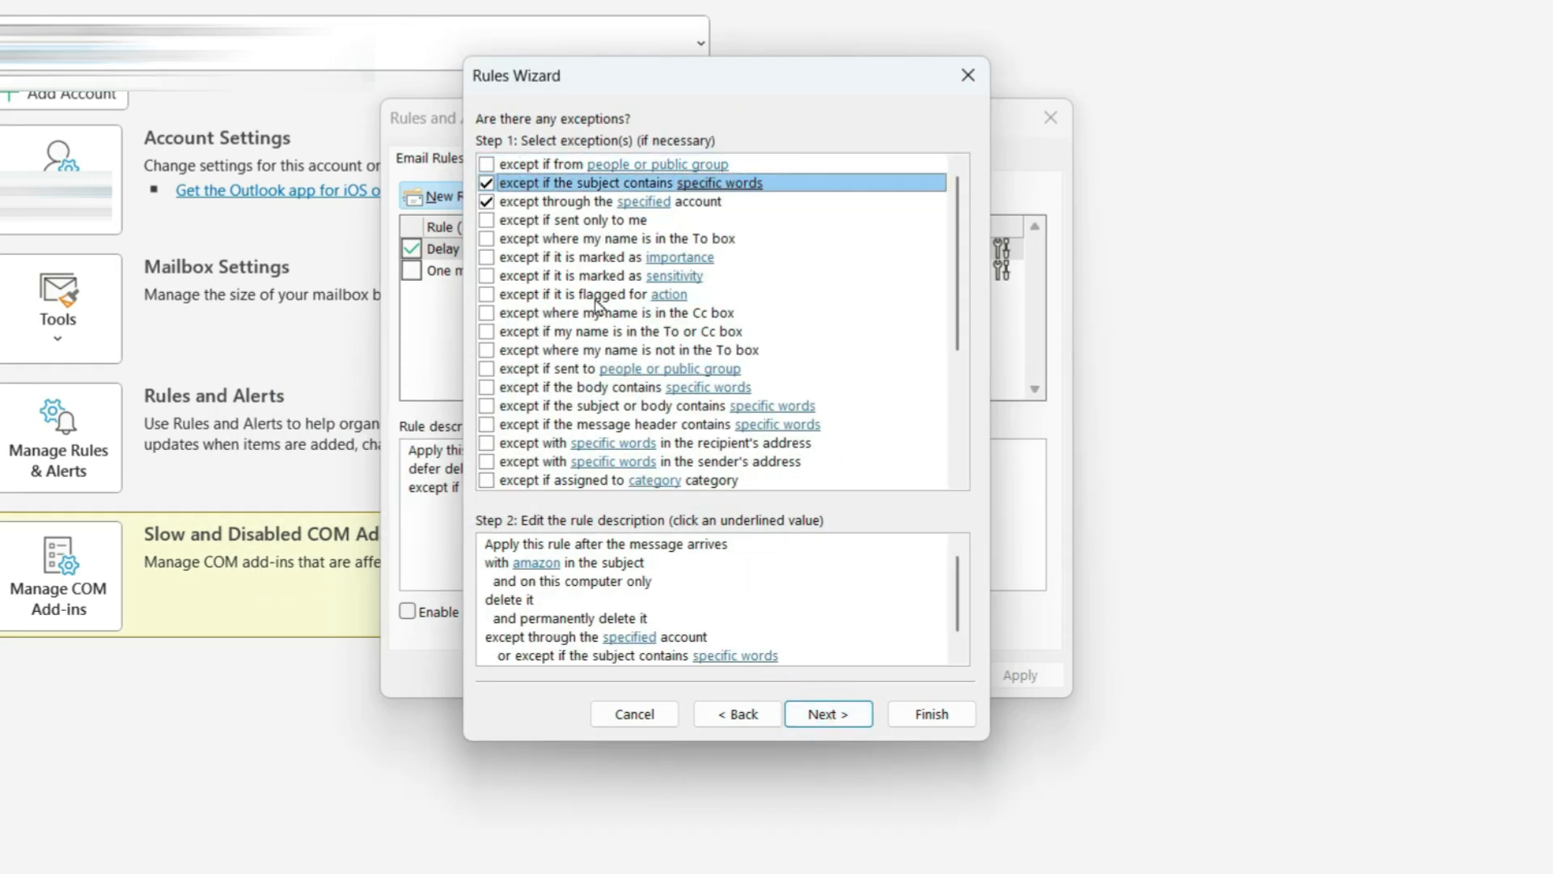
Add the exception for messages flagged for action and open the account choice for the specified-account exception.
click(489, 296)
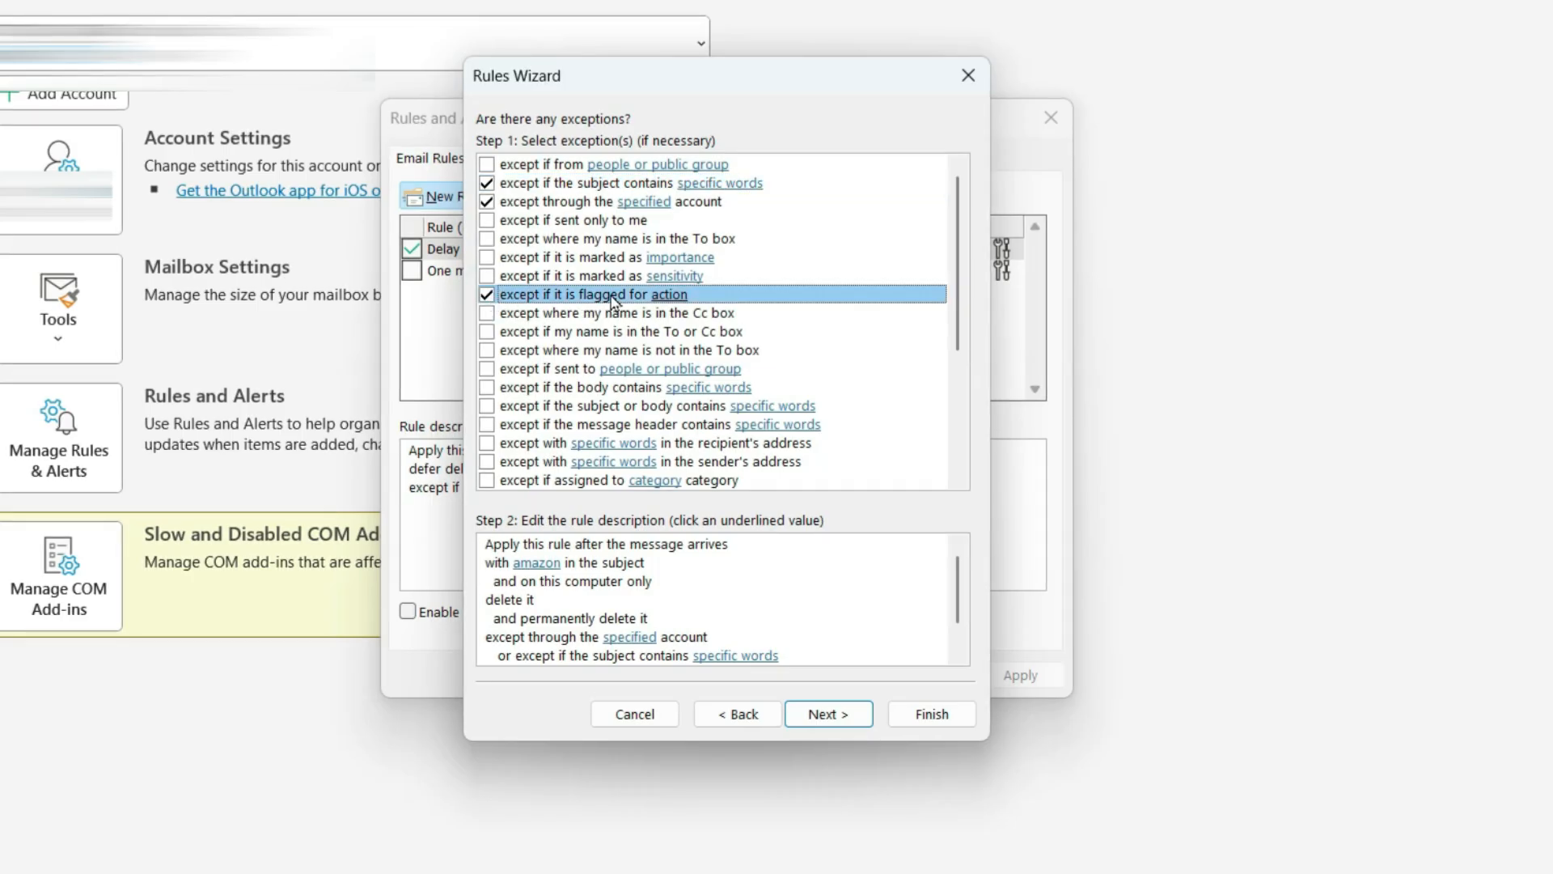
click(630, 599)
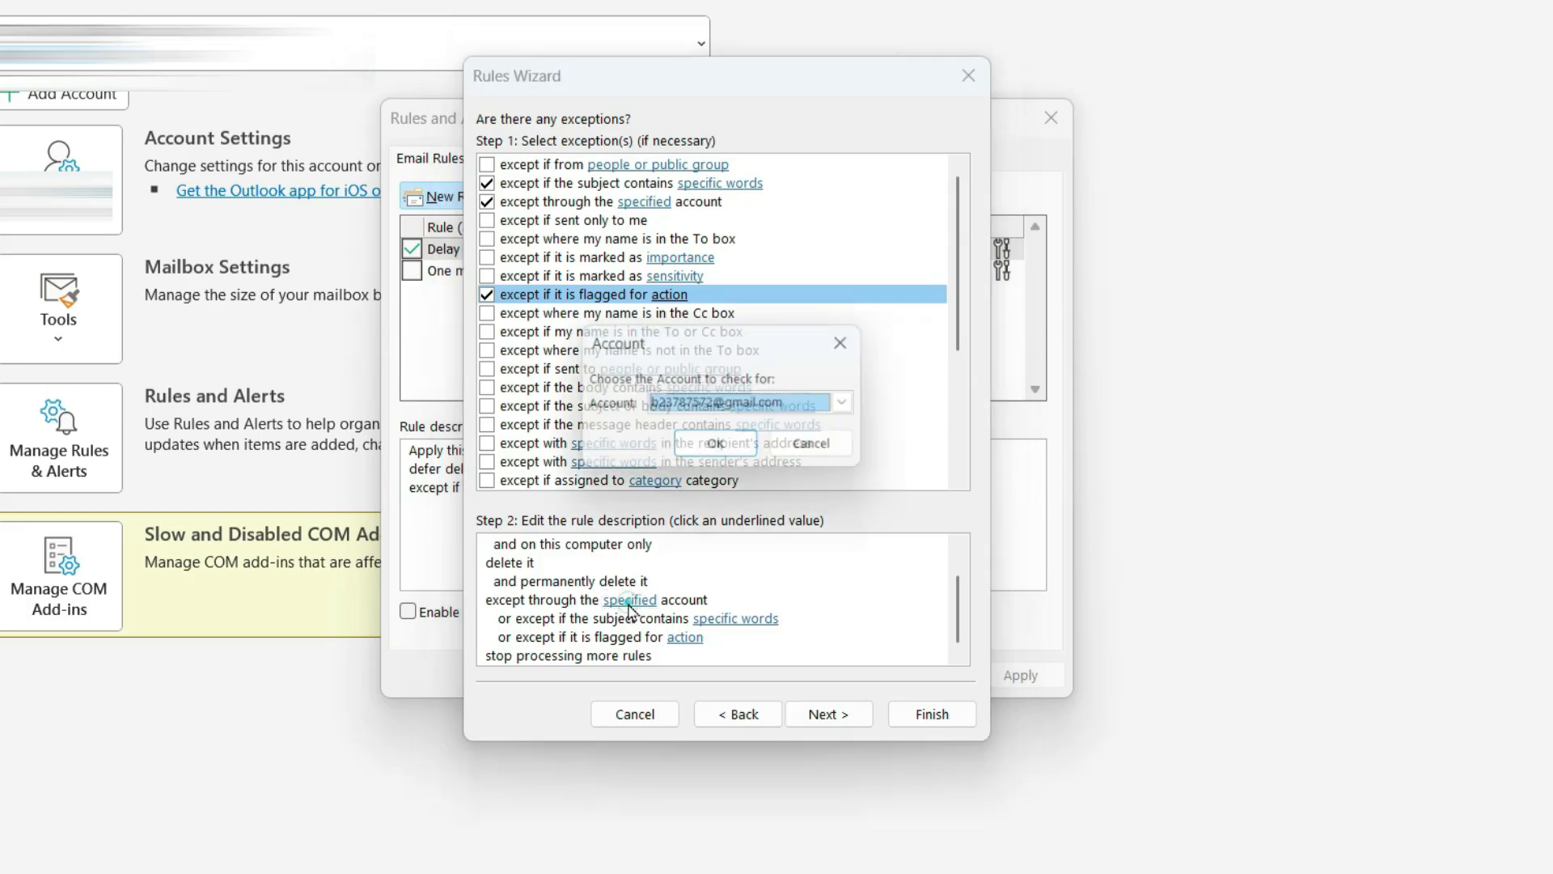
click(720, 449)
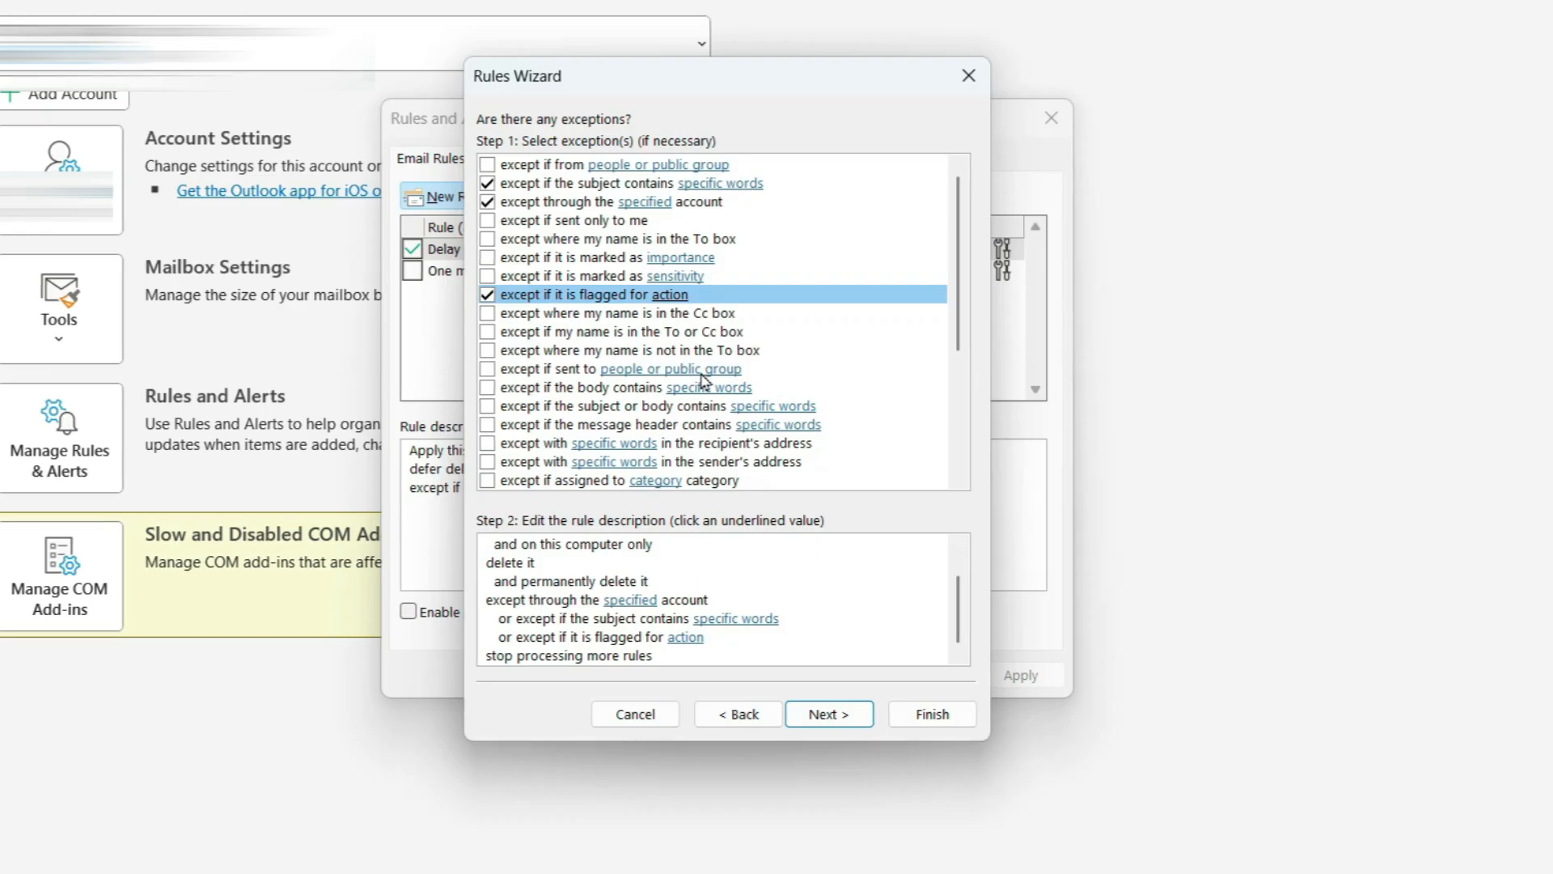
Discard the unfinished rule, close the rules list and return to the inbox.
click(968, 76)
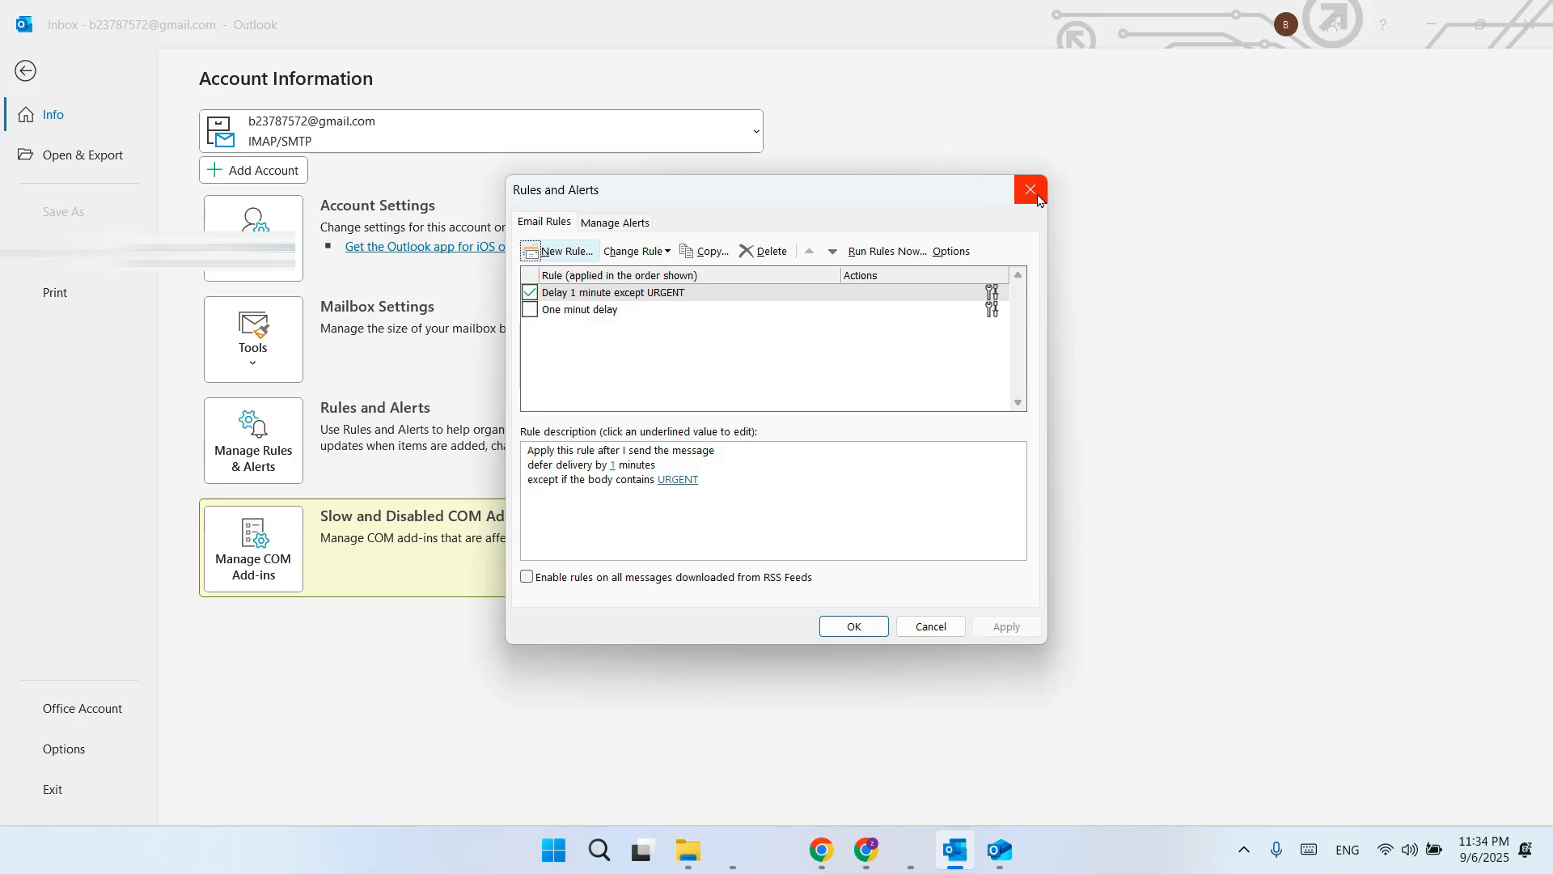
click(1031, 190)
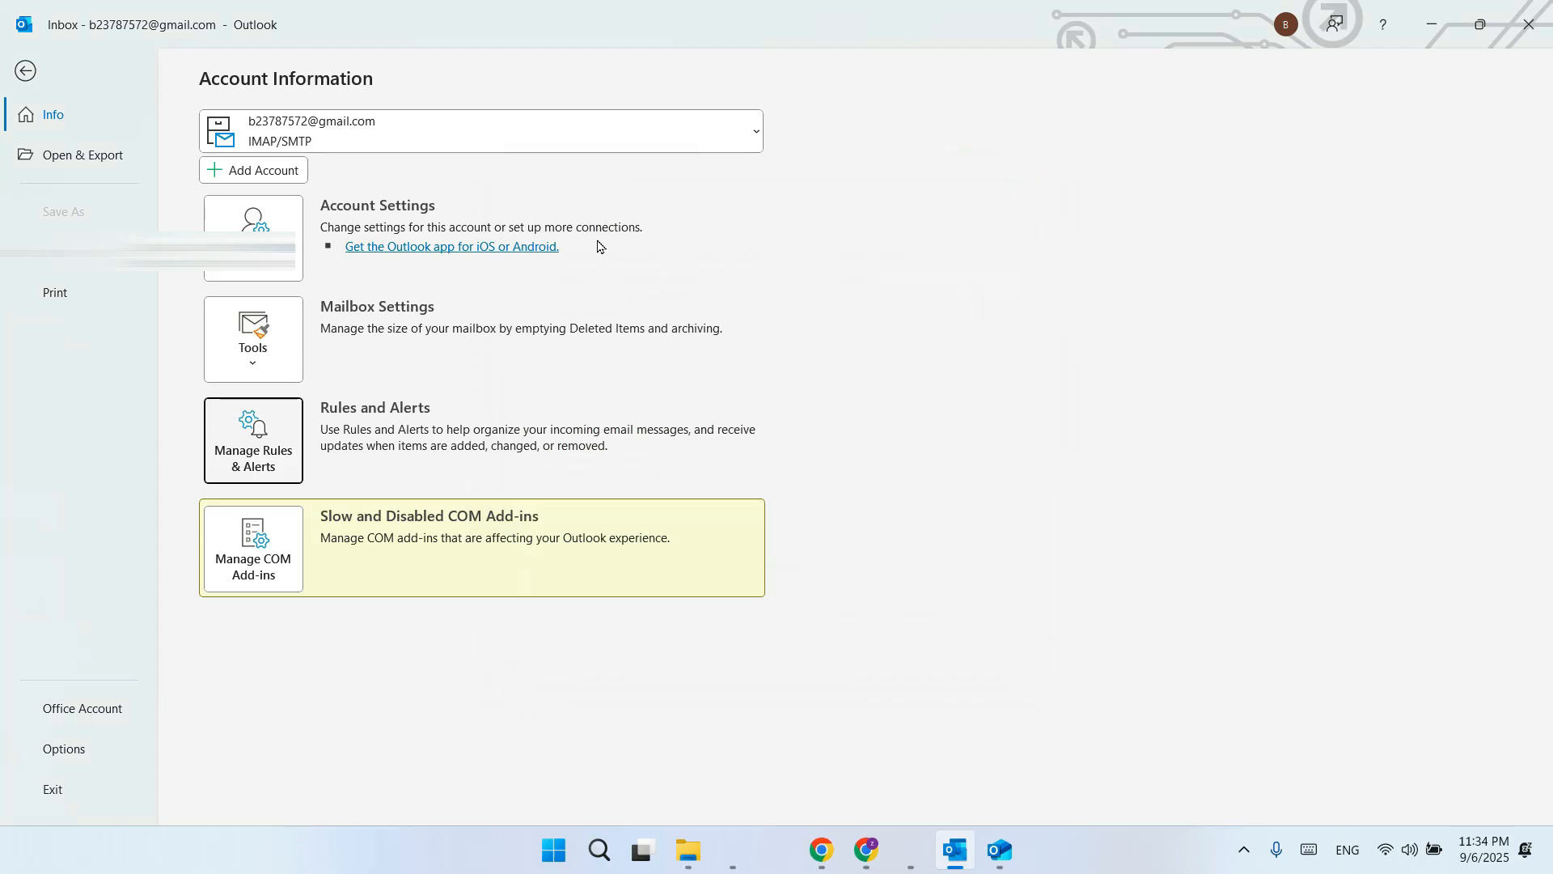
click(26, 72)
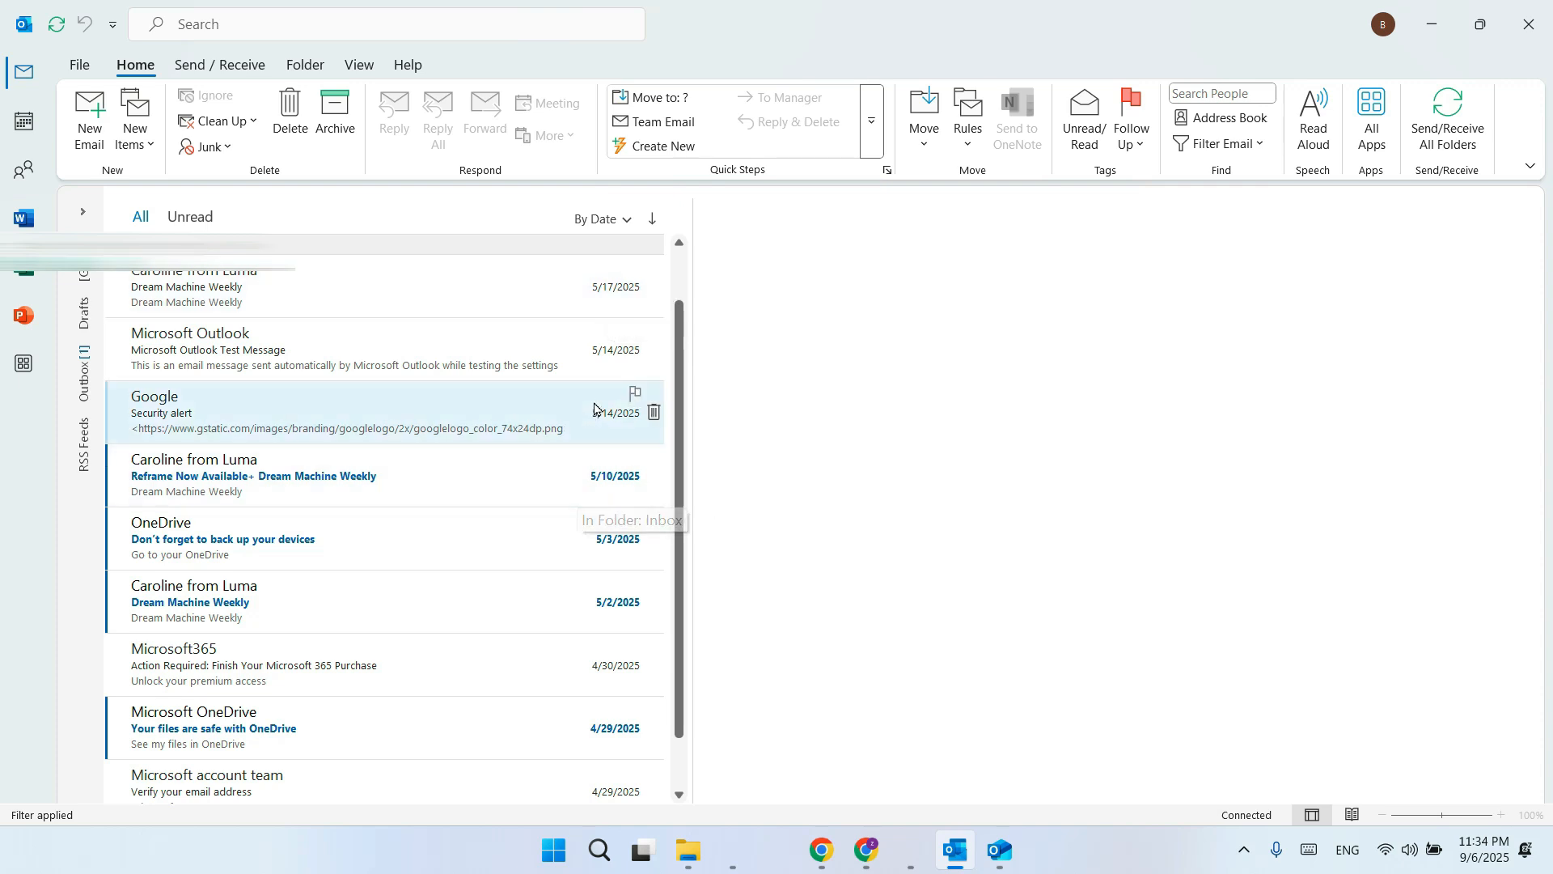
Open the AutoArchive settings in the advanced options and enable AutoArchive to run every 14 days.
click(81, 66)
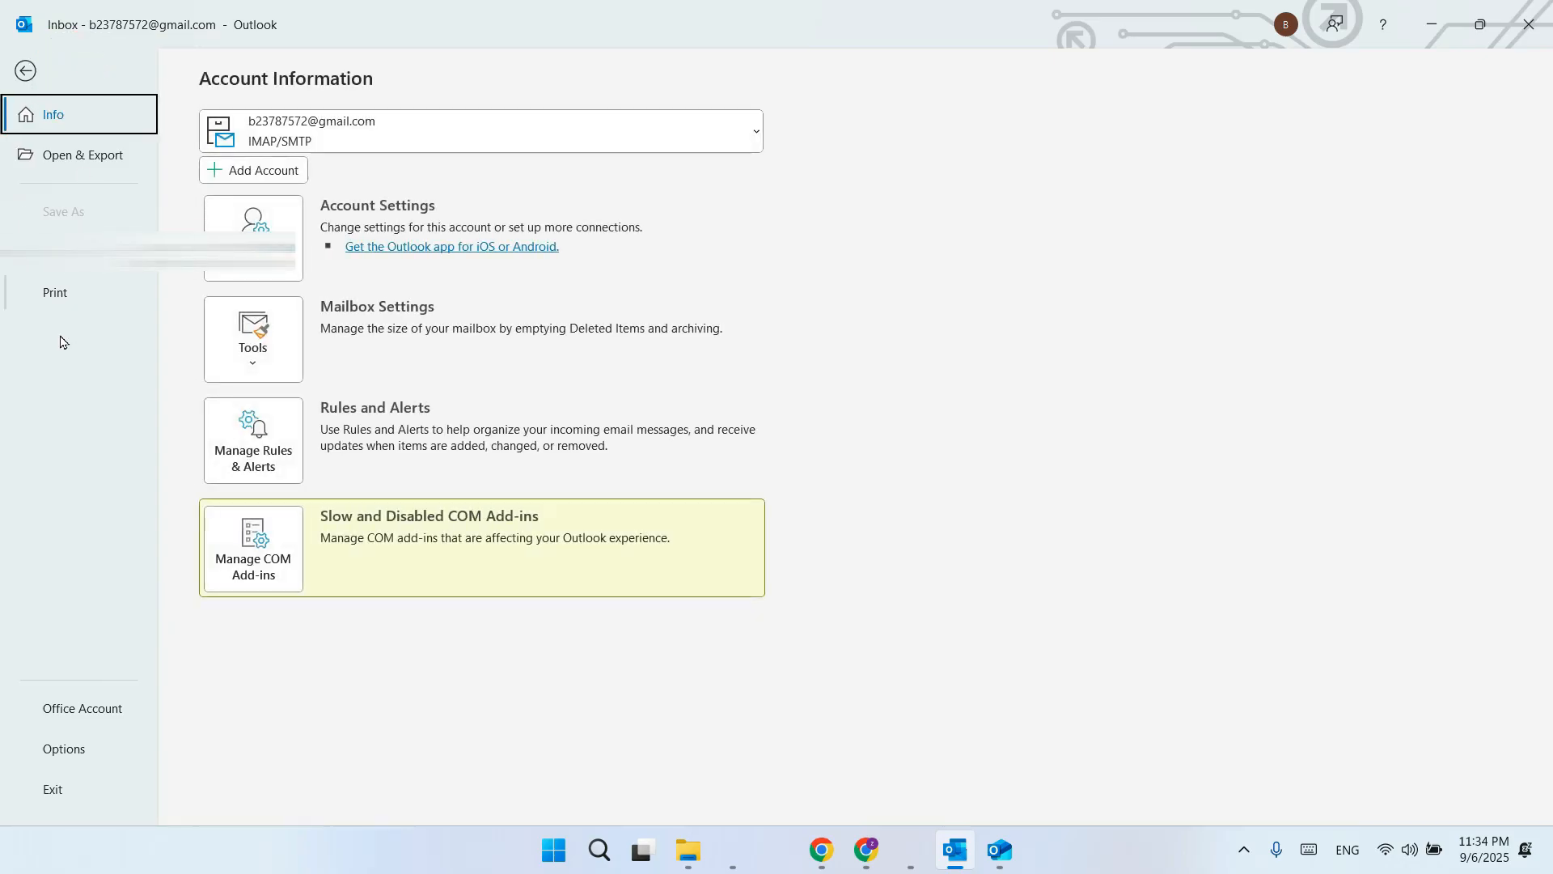
click(72, 750)
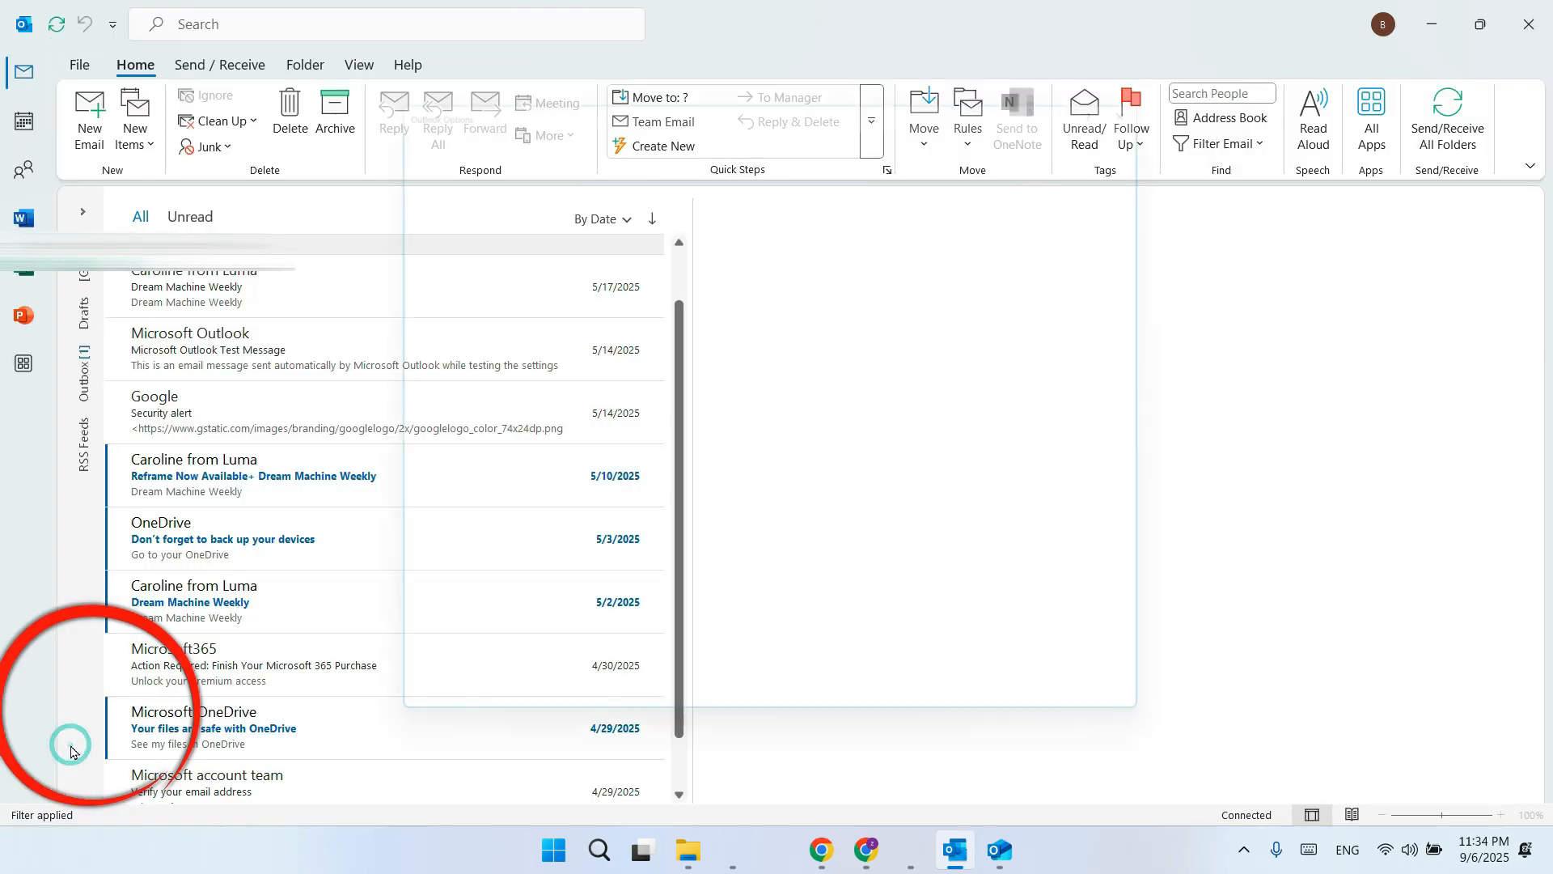
click(408, 343)
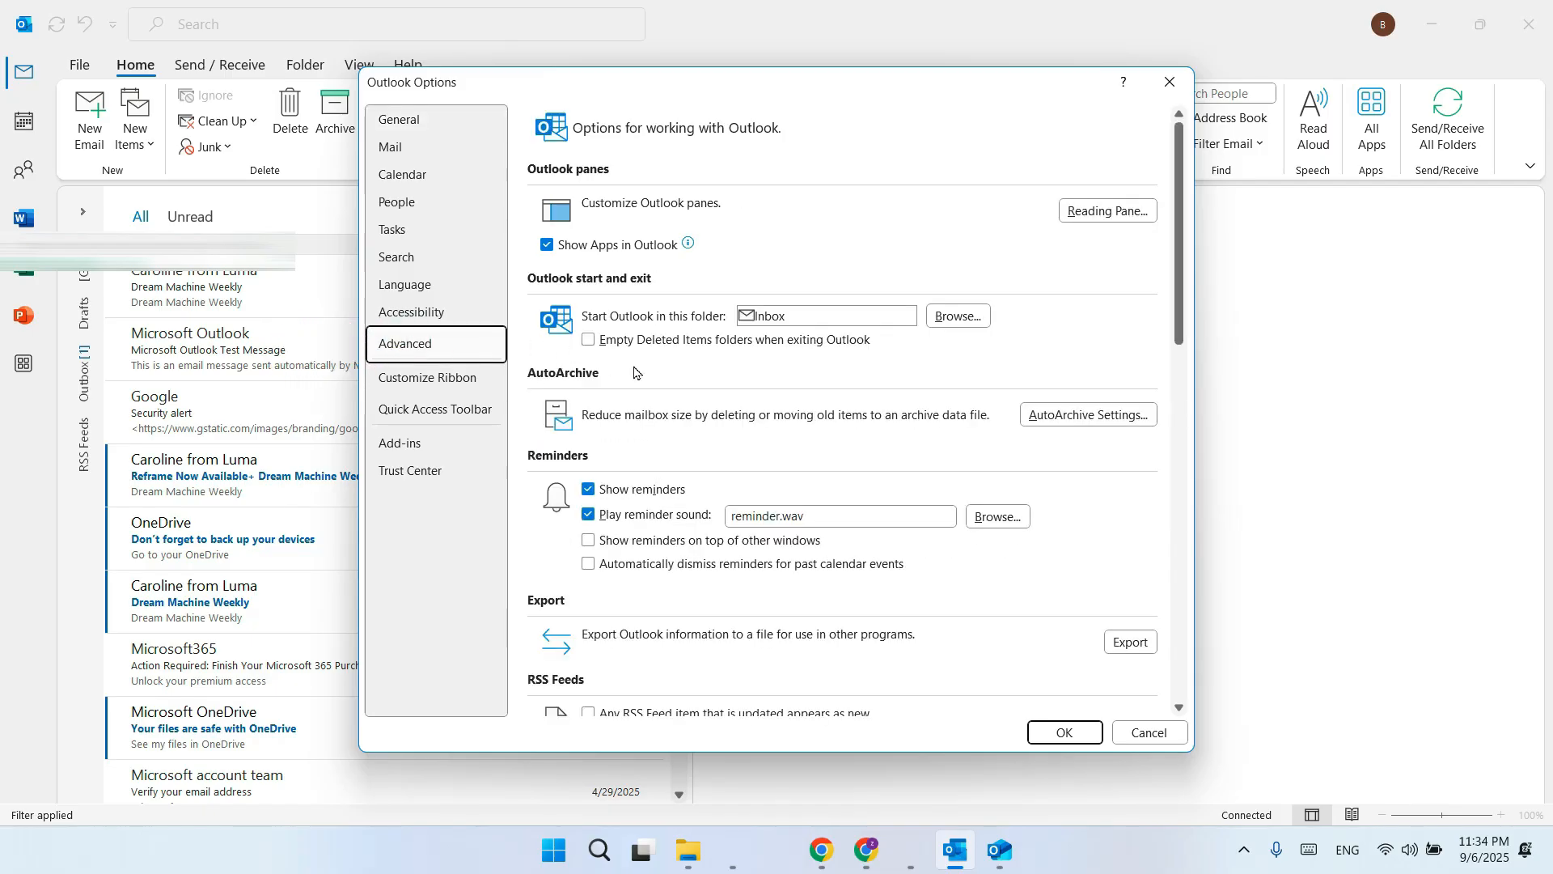
click(1117, 417)
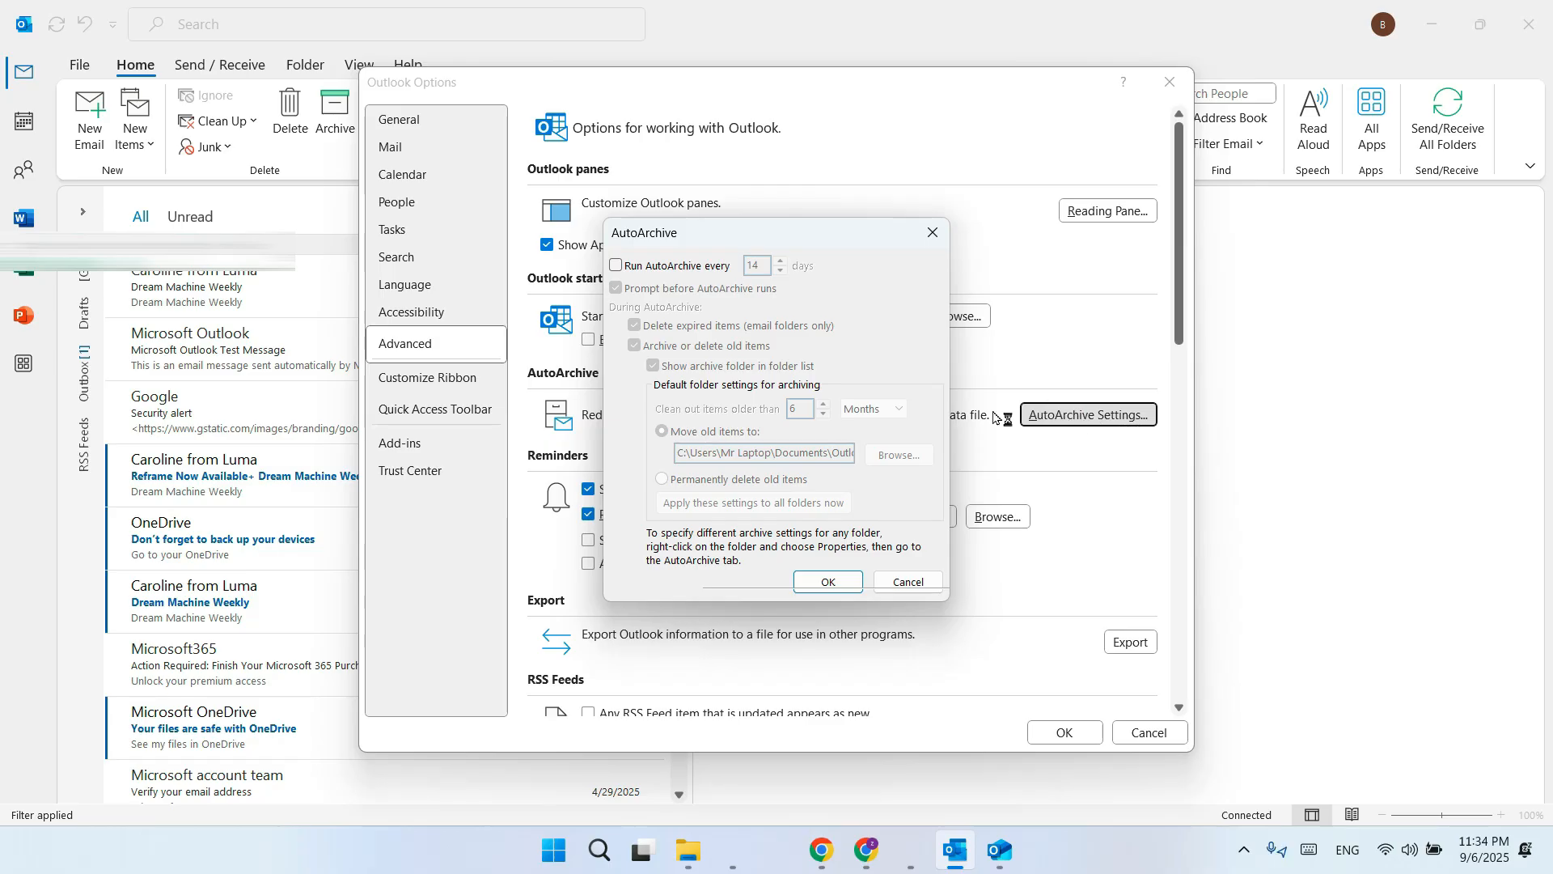
click(623, 270)
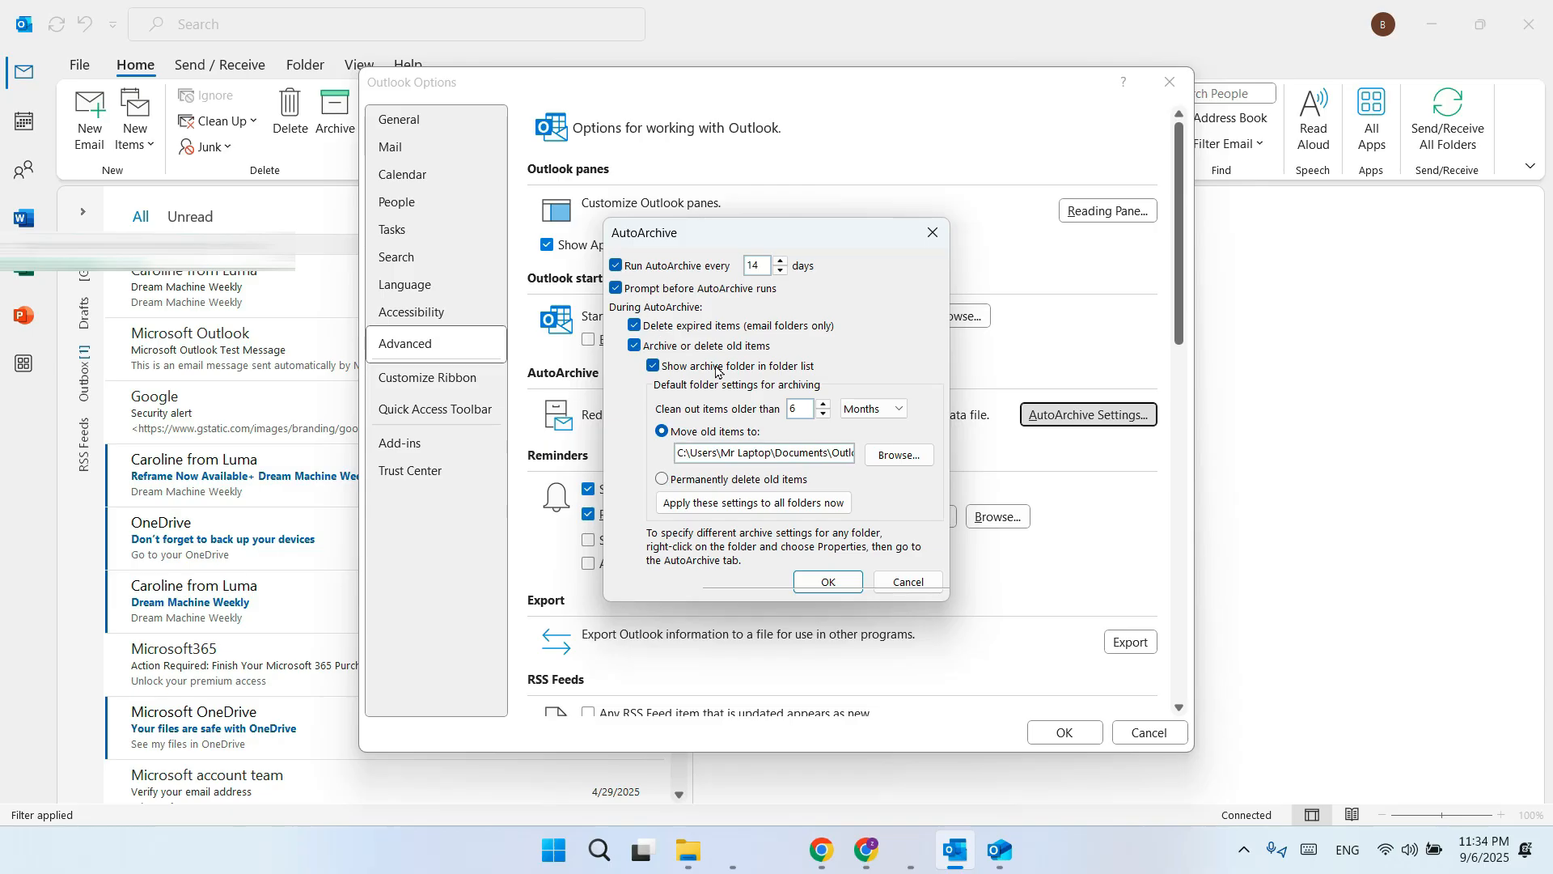
Set AutoArchive to clean out items older than 3 months, keeping months as the unit.
click(824, 417)
click(824, 417)
click(823, 416)
click(899, 409)
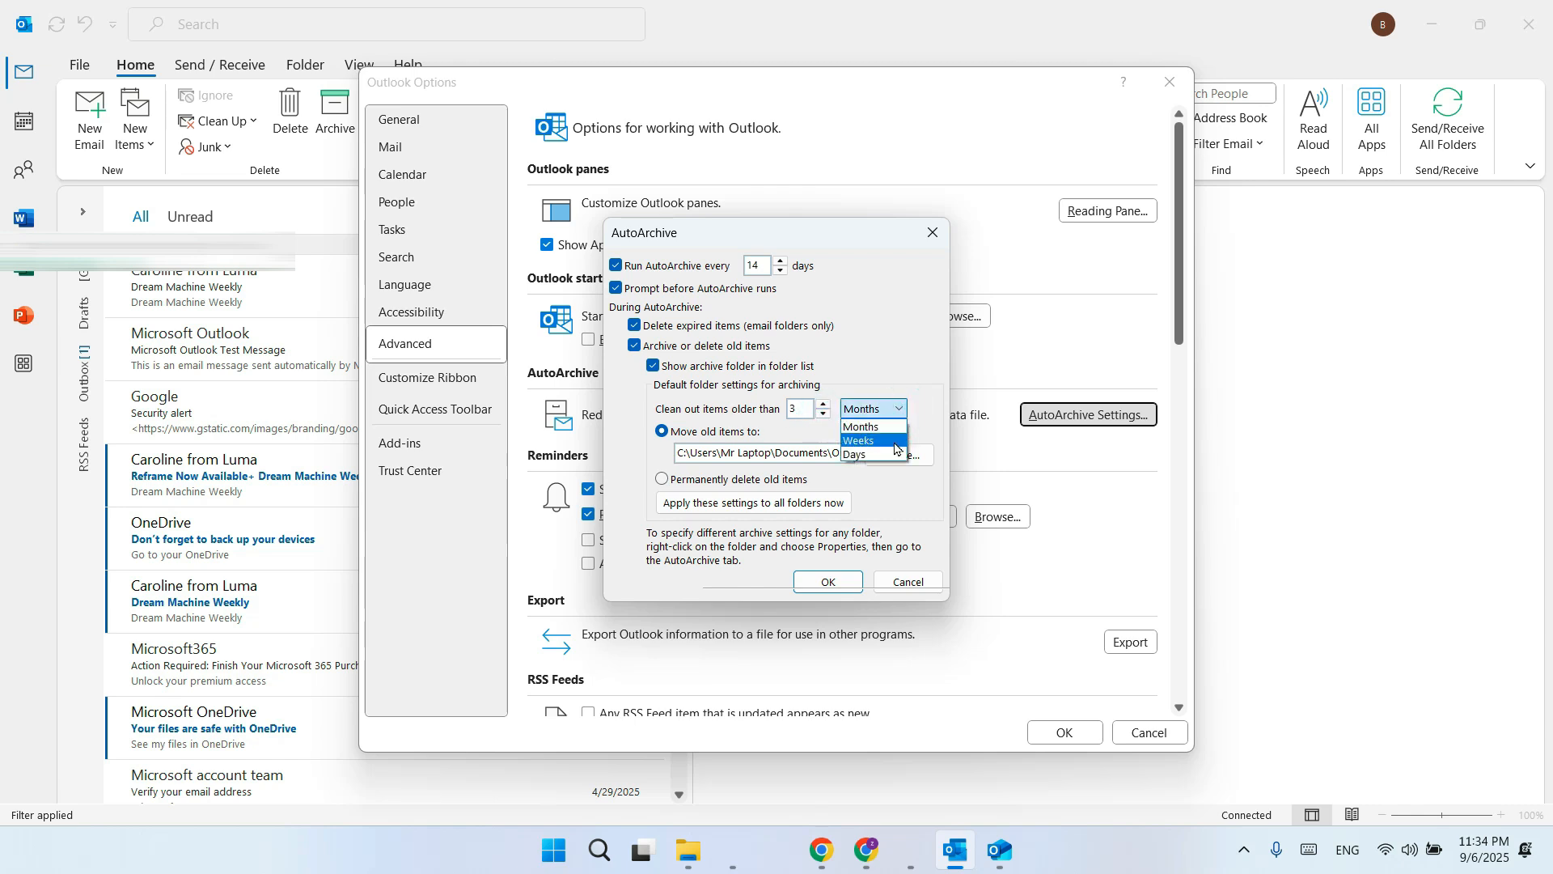
click(882, 379)
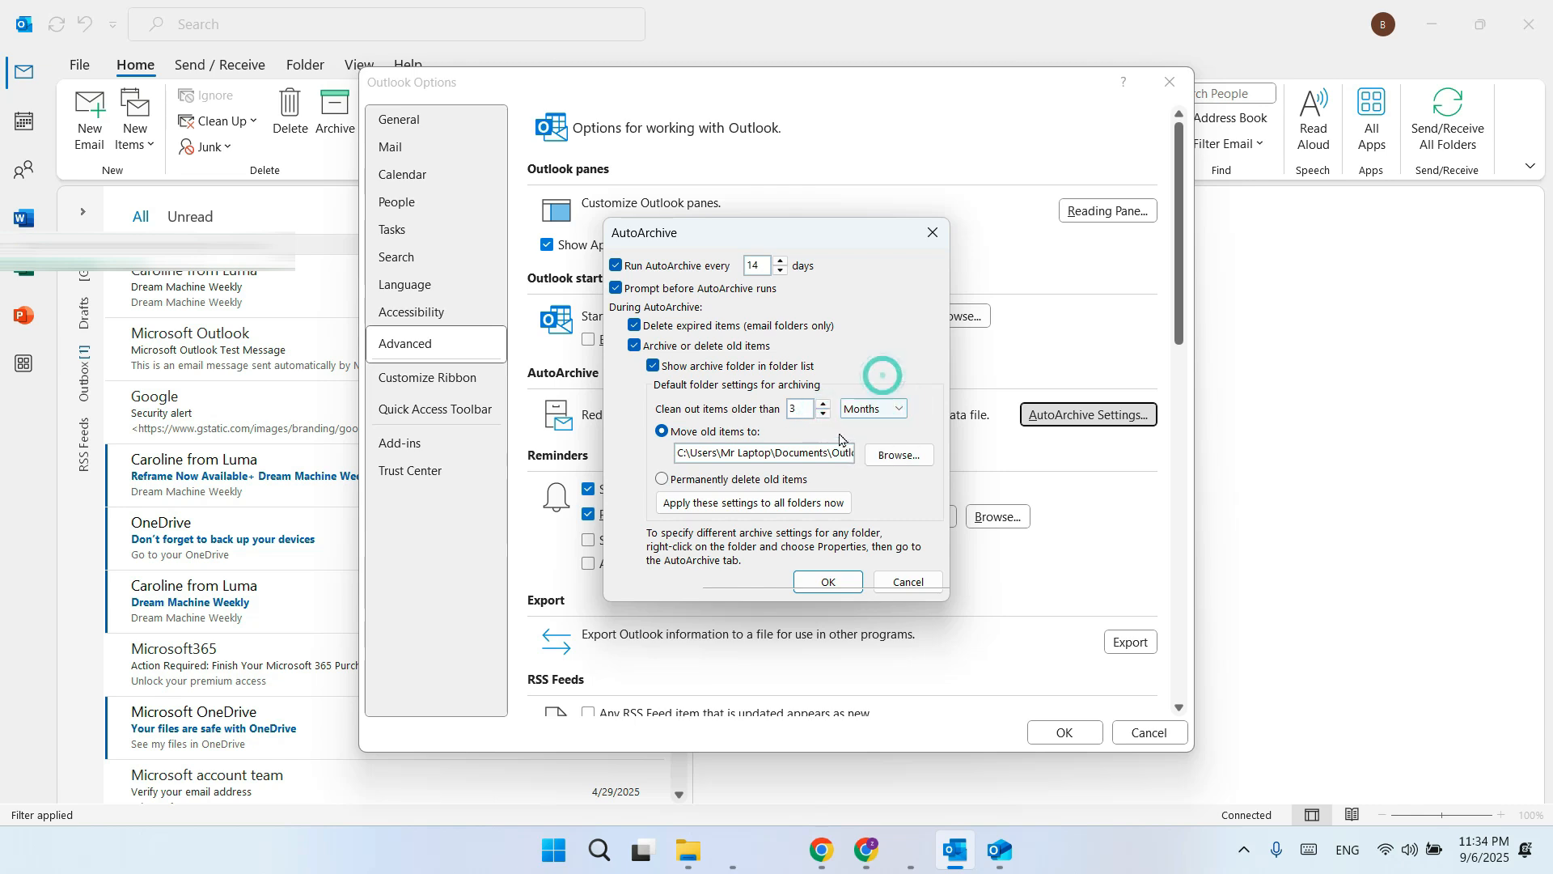
Choose permanent deletion of old items instead of moving them to the archive file, and close AutoArchive and the options without saving.
click(661, 480)
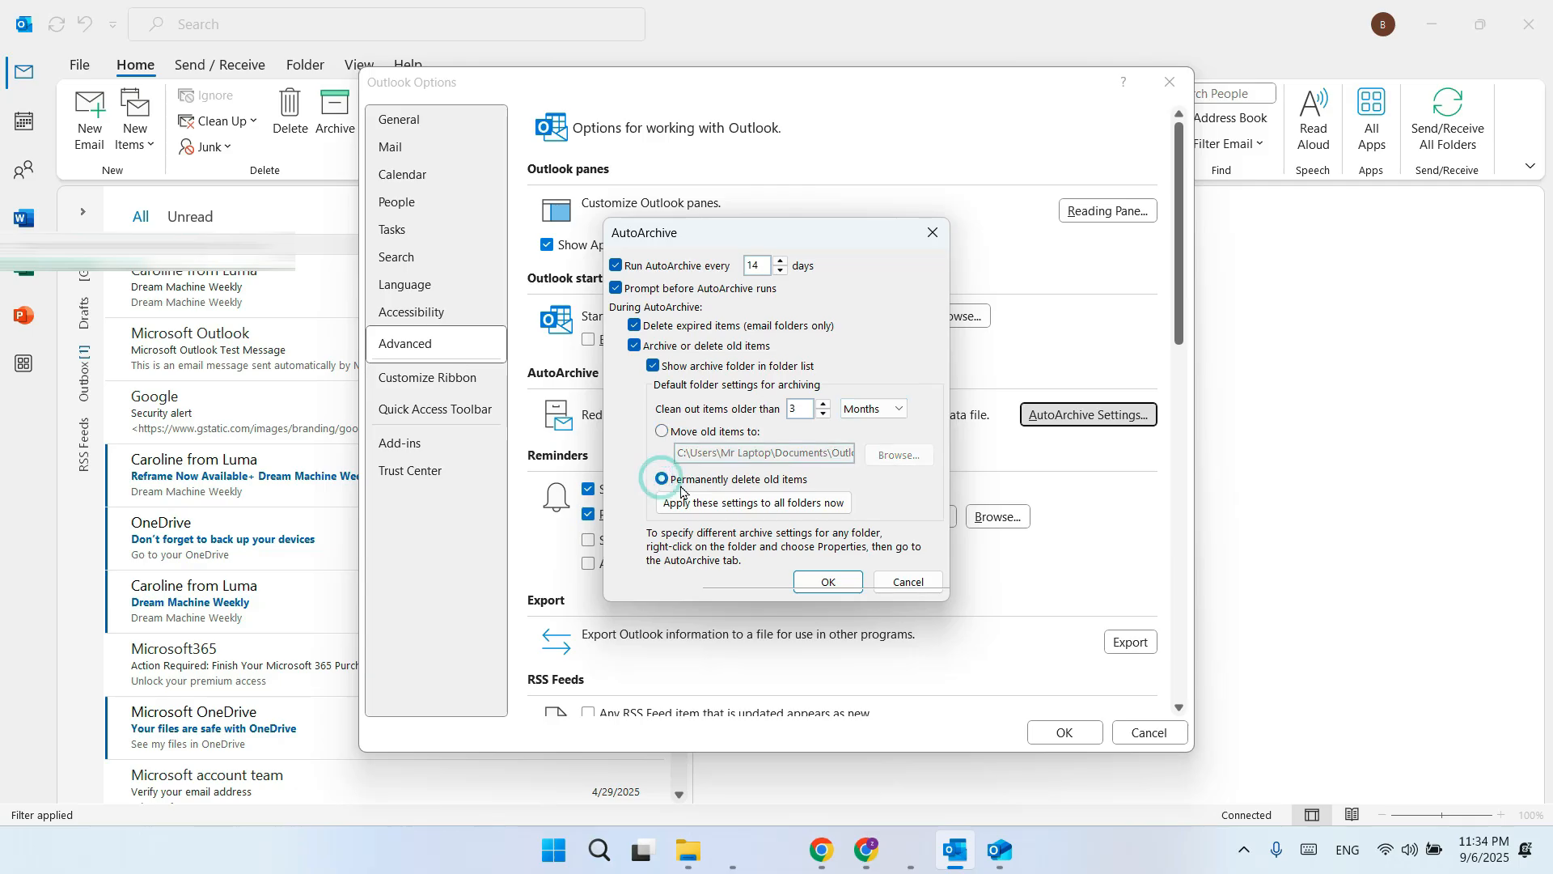
click(662, 431)
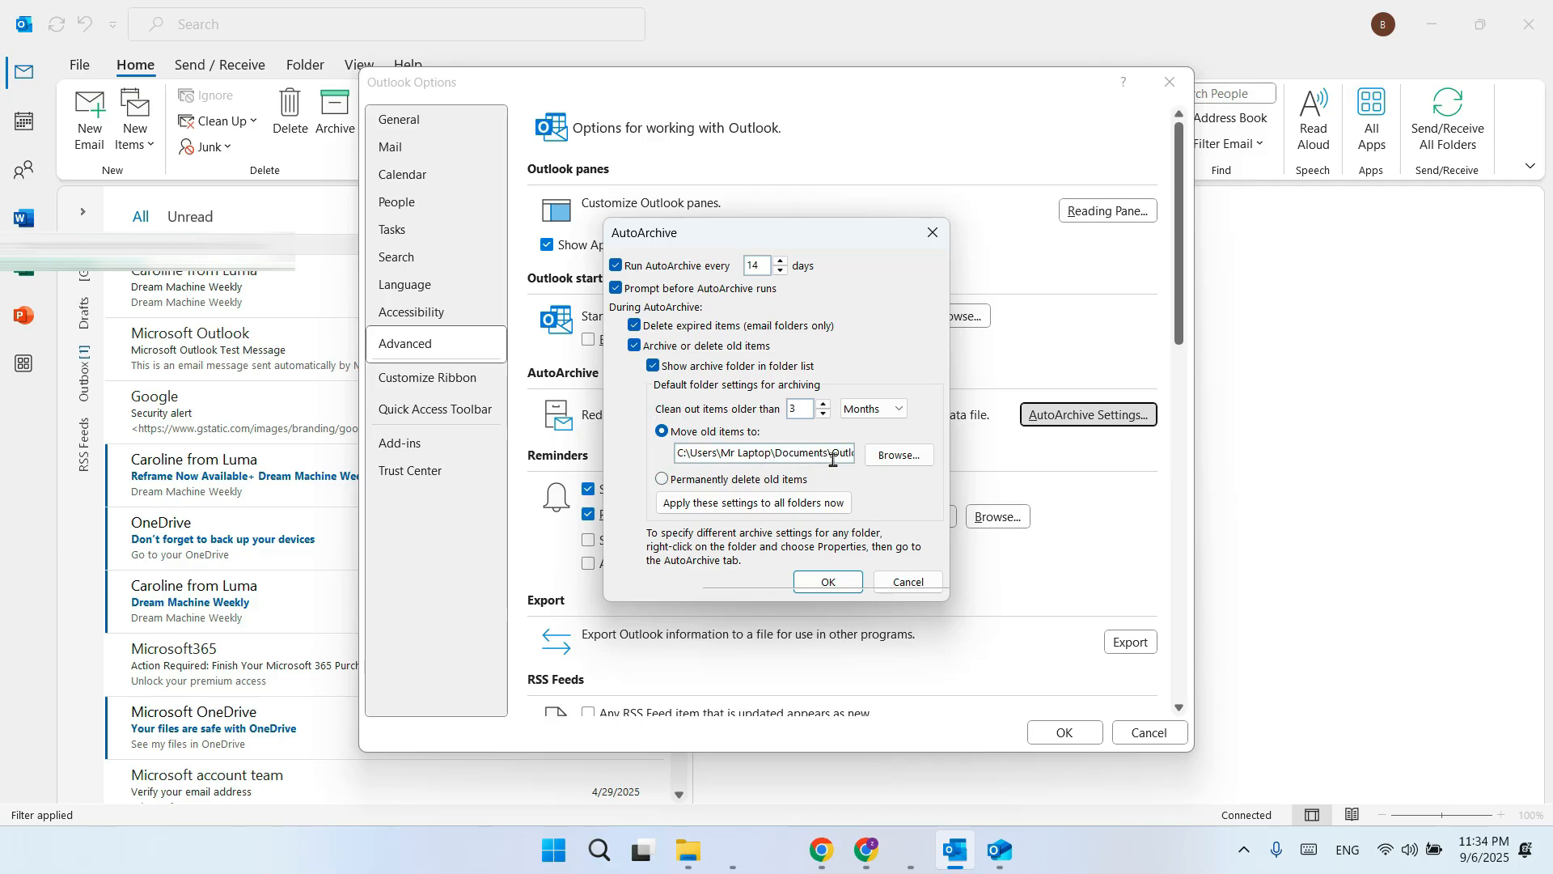
drag(688, 455, 868, 456)
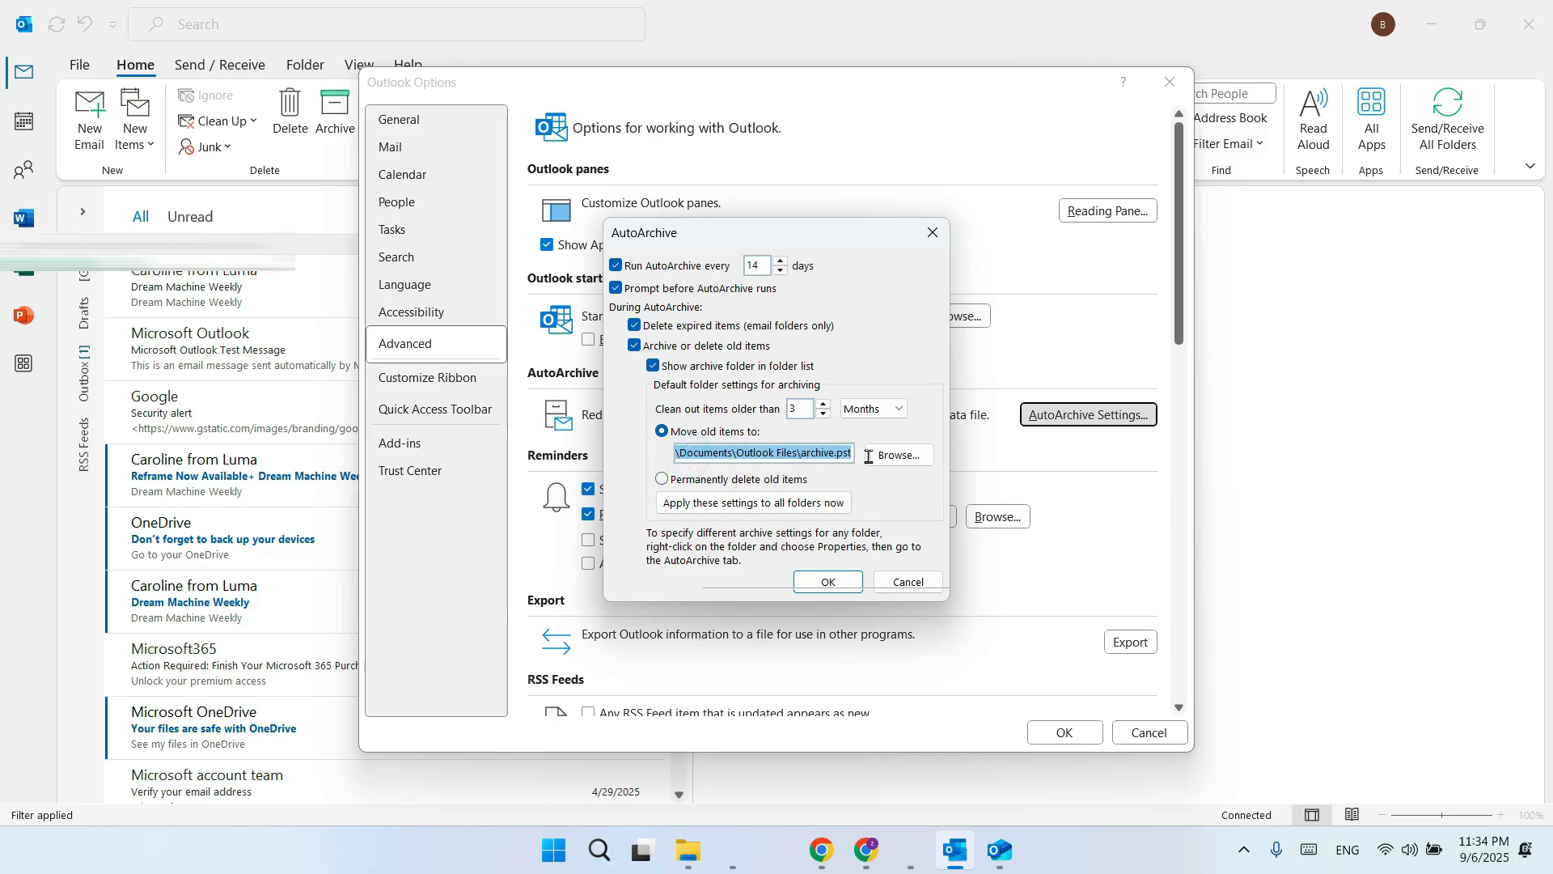
click(663, 480)
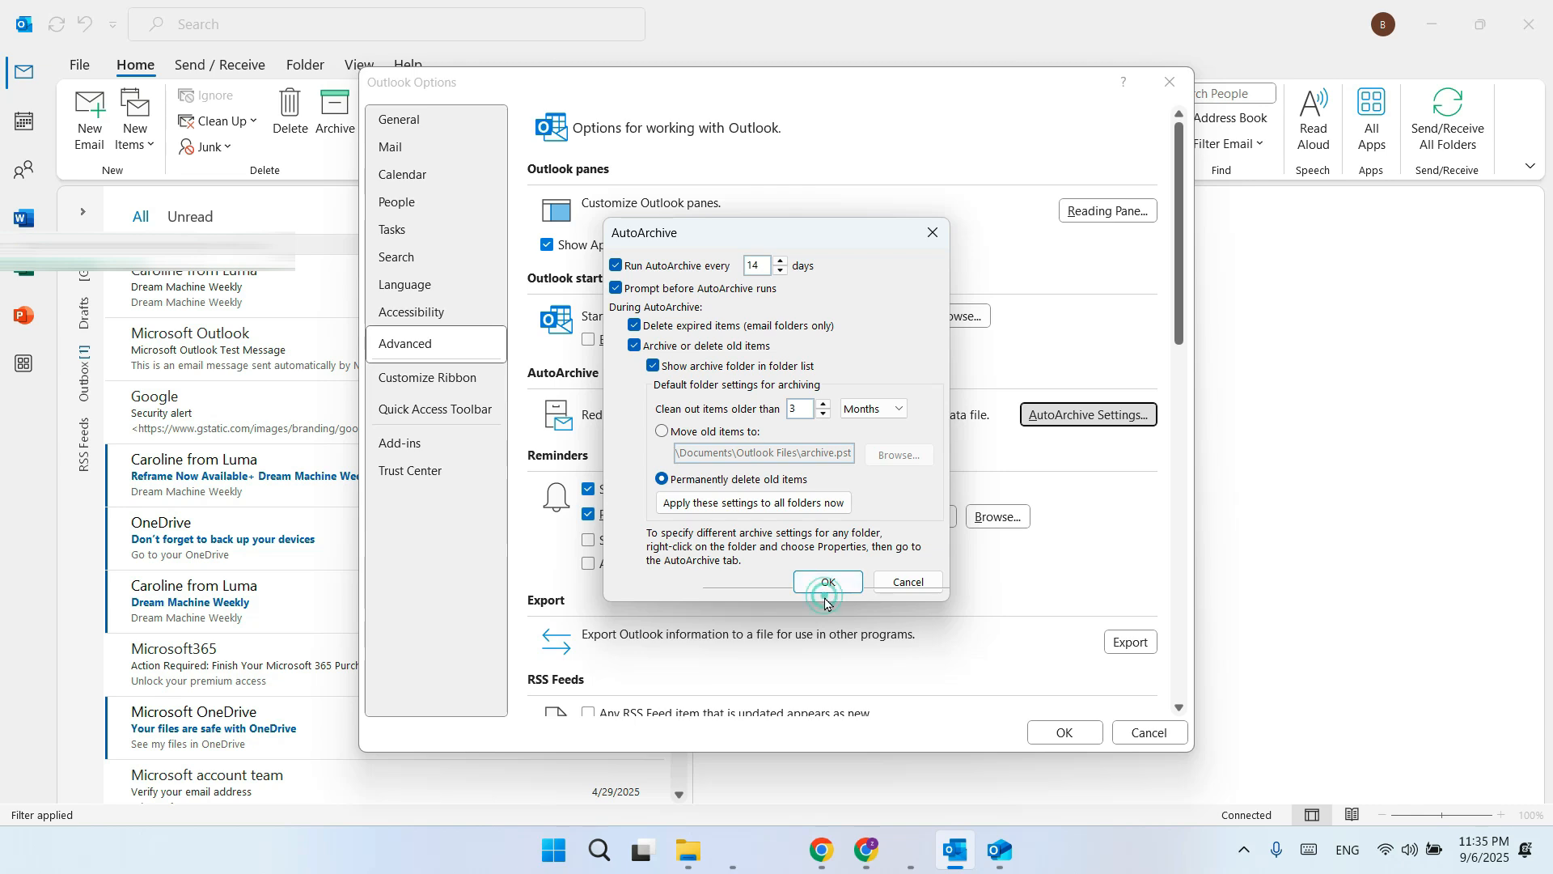
click(934, 235)
click(1165, 85)
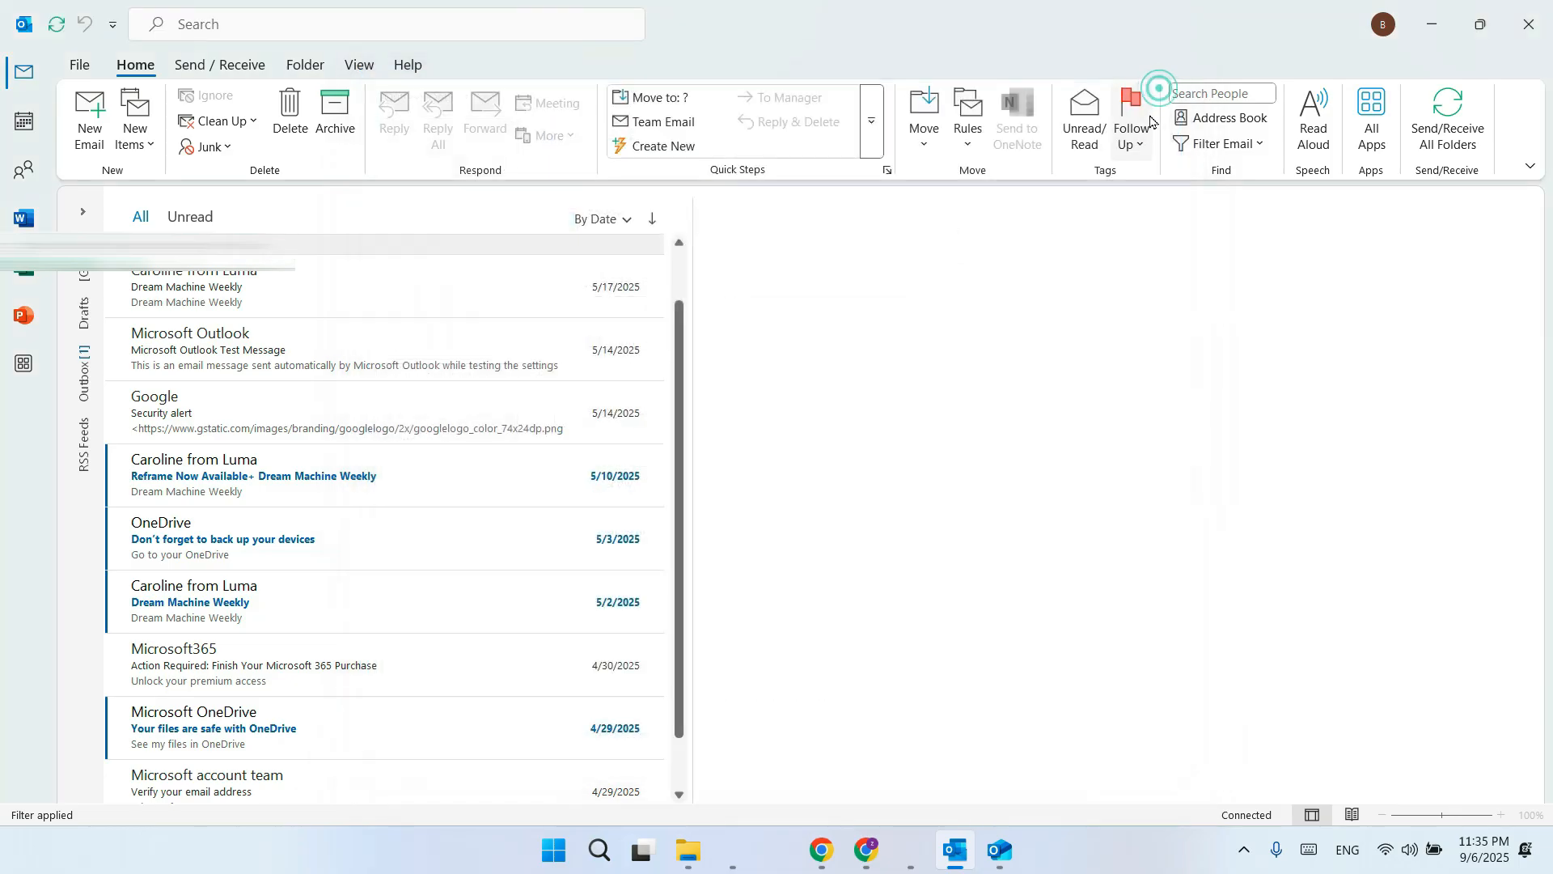